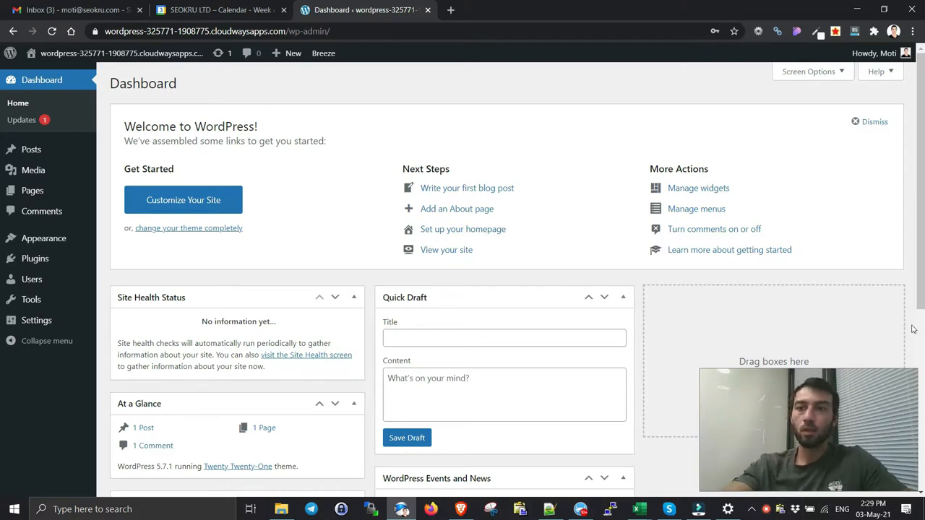
Step: Dismiss the Welcome to WordPress panel on the dashboard
left_click(871, 121)
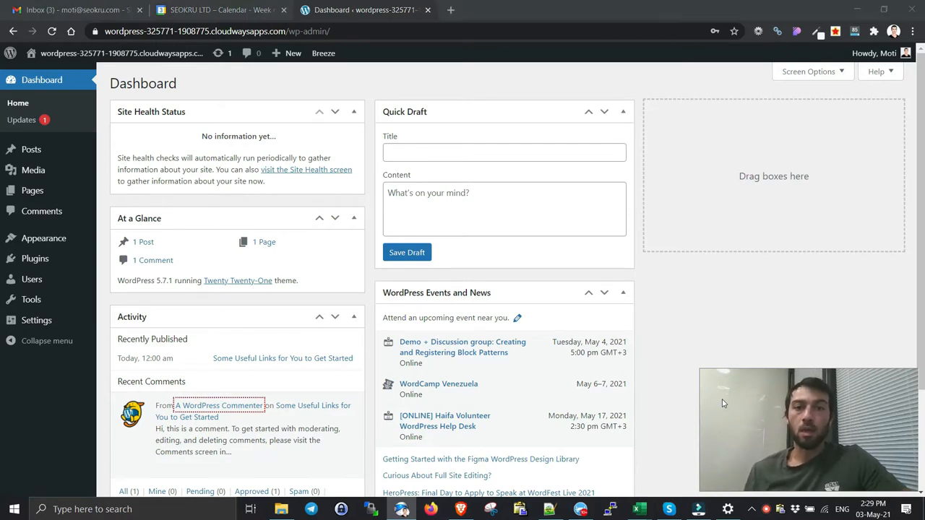
Step: Switch to File Explorer to check the HubSpot site export folder containing the blog export zip, and return to the WordPress dashboard
key("alt+Tab")
key("alt+Tab")
key("alt+Tab")
key("alt+Tab")
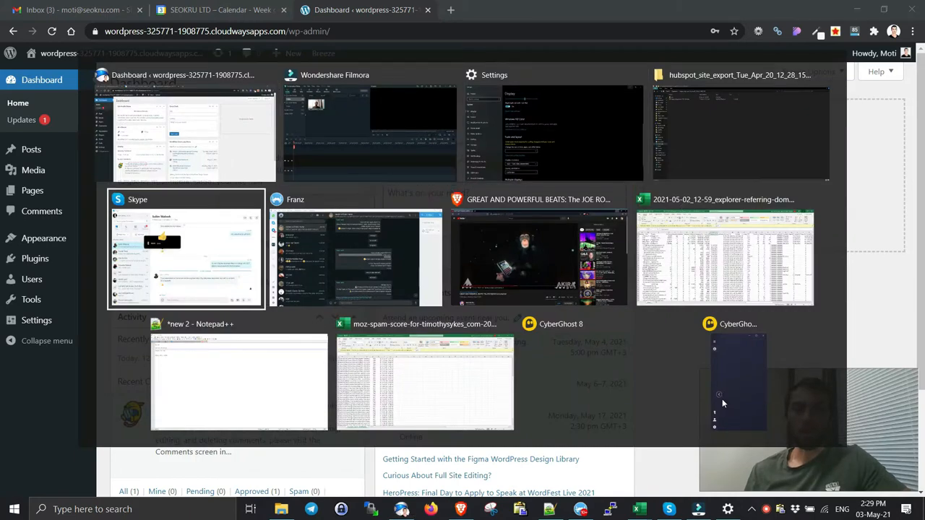
key("alt+shift+Tab")
key("alt+shift+Tab")
key("alt+Tab")
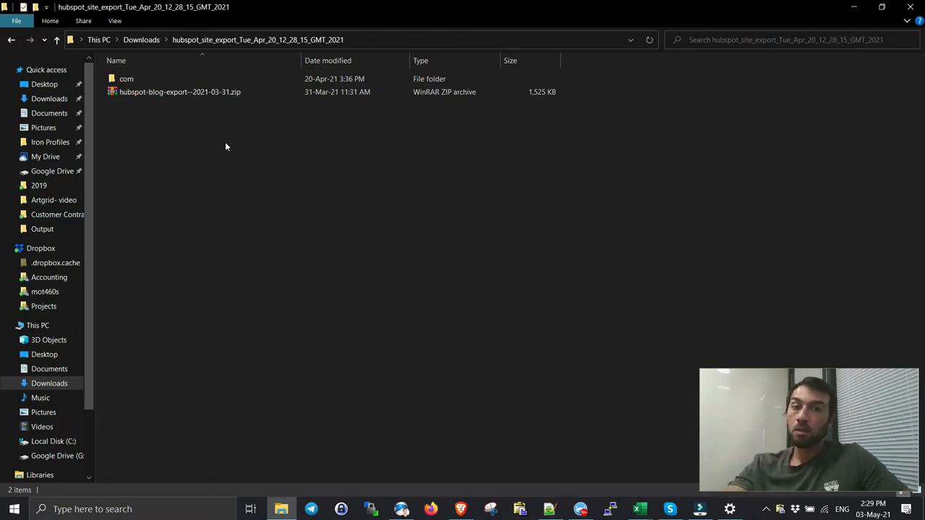
key("alt+Tab")
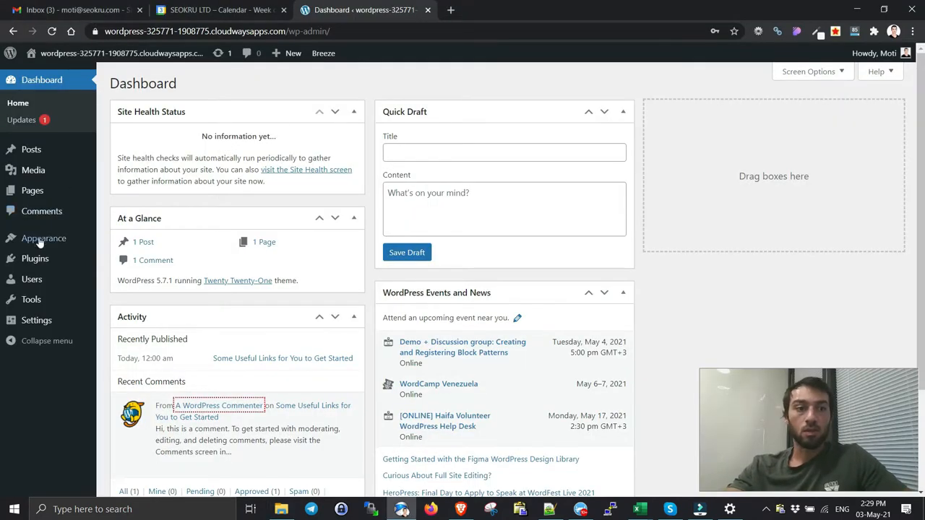
Step: Search for "wp all import" among new plugins, then install and activate Import any XML or CSV File to WordPress
mouse_move(41, 260)
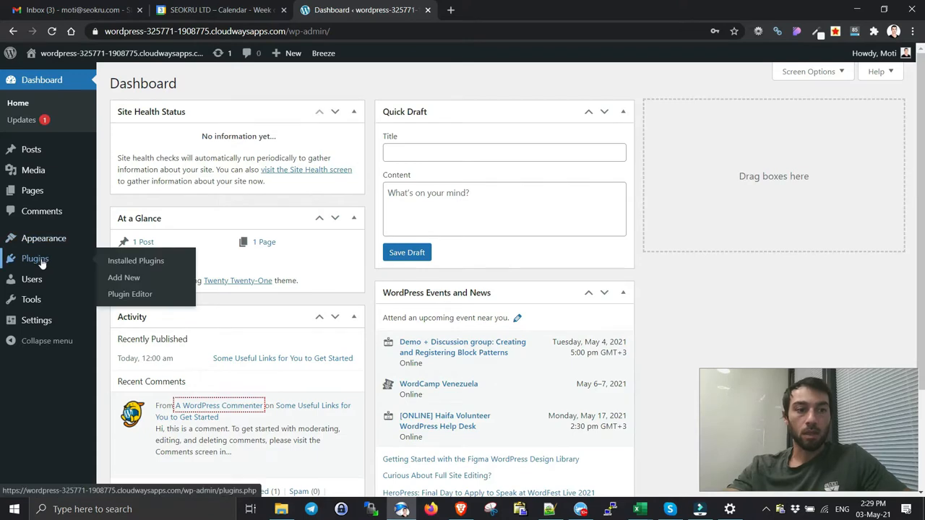
left_click(117, 279)
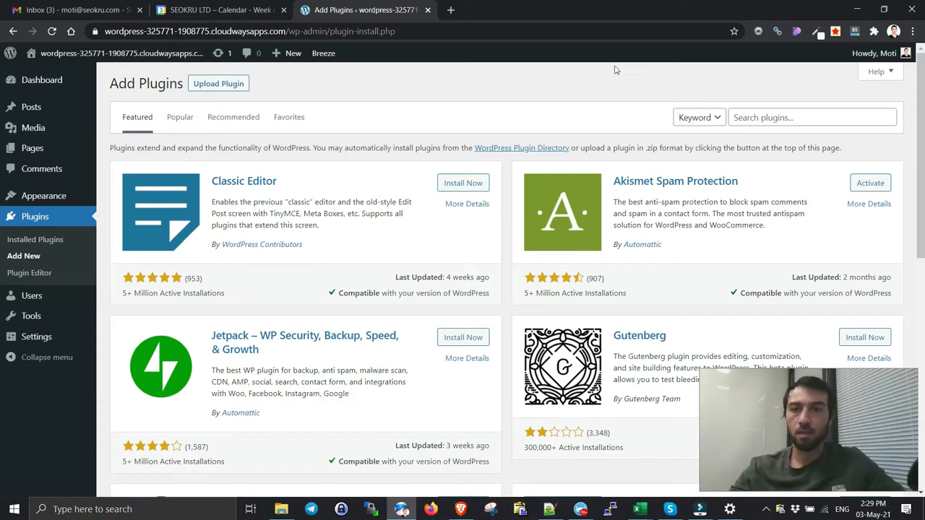
left_click(753, 117)
type("wp all ")
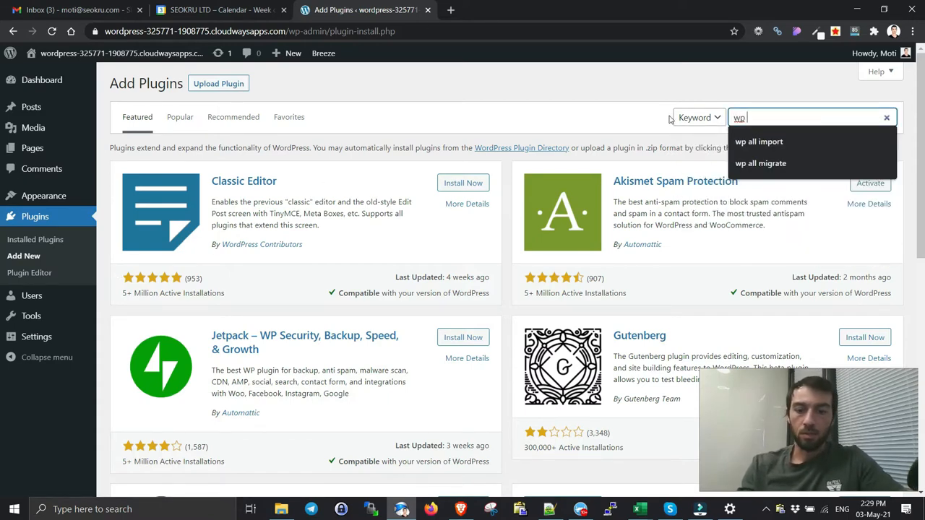
type("import")
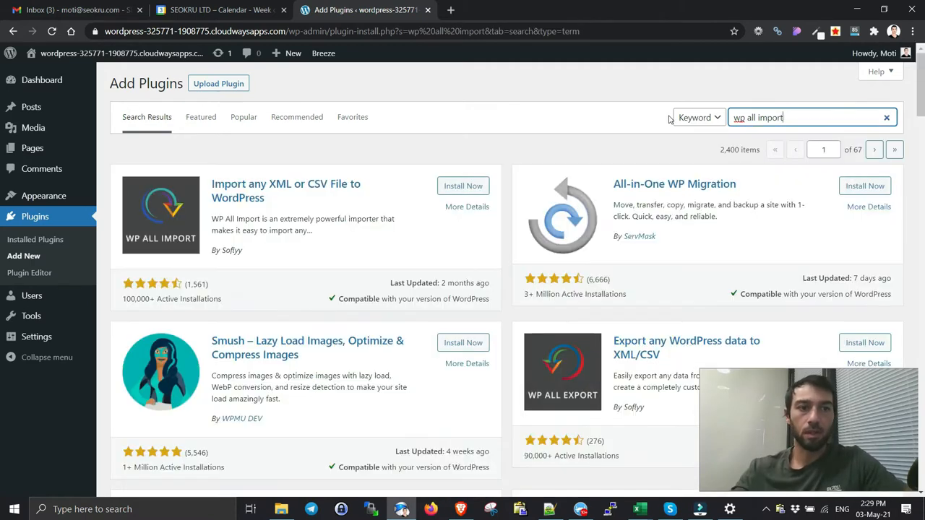
left_click(460, 186)
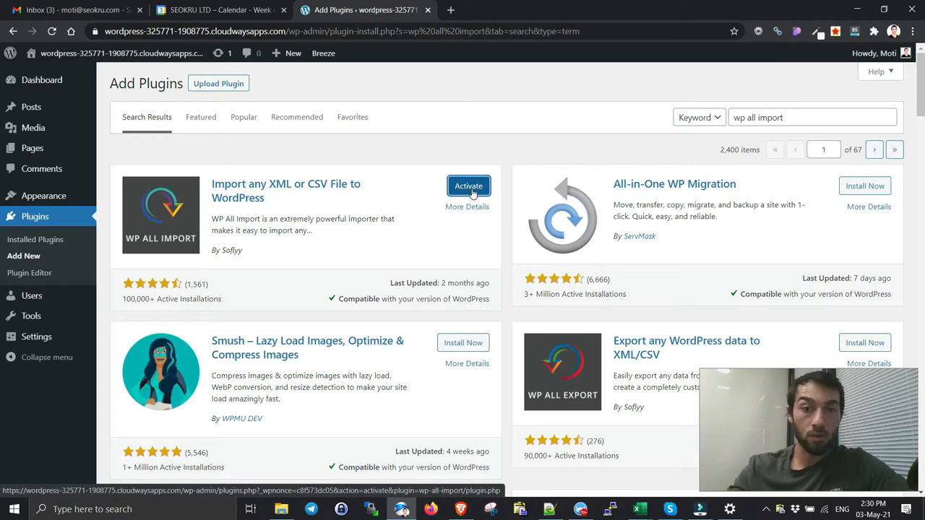
left_click(471, 187)
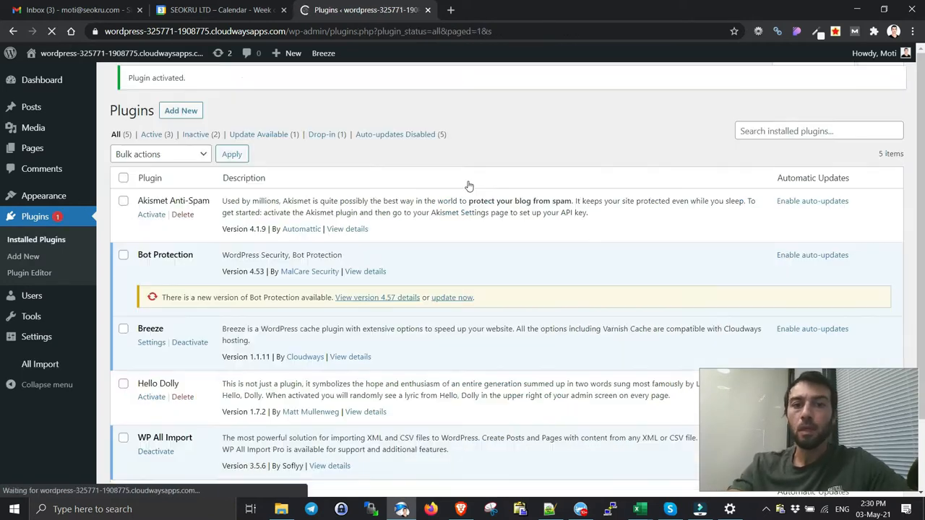
Step: Update the Bot Protection plugin to its new version
left_click(451, 306)
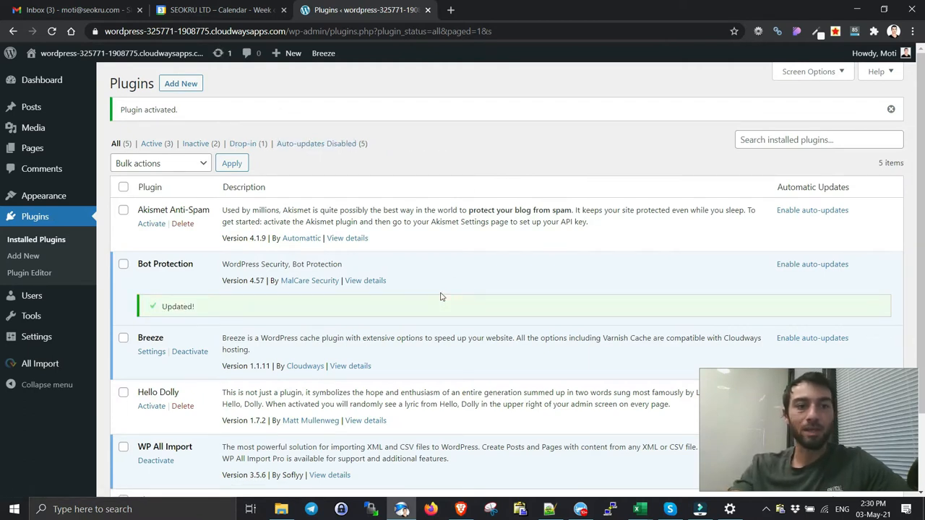
mouse_move(74, 371)
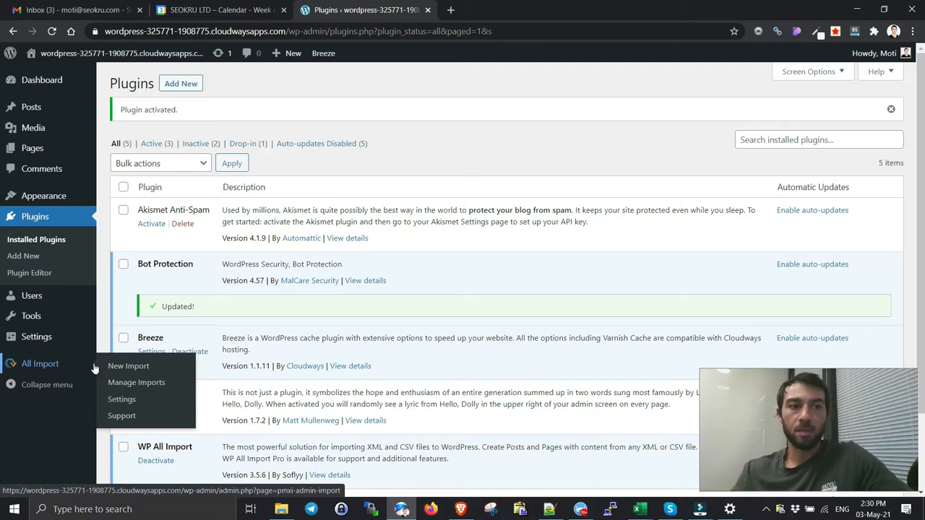
Step: View the live site's front page, close it, and check the list of all posts in the admin area
left_click(60, 77)
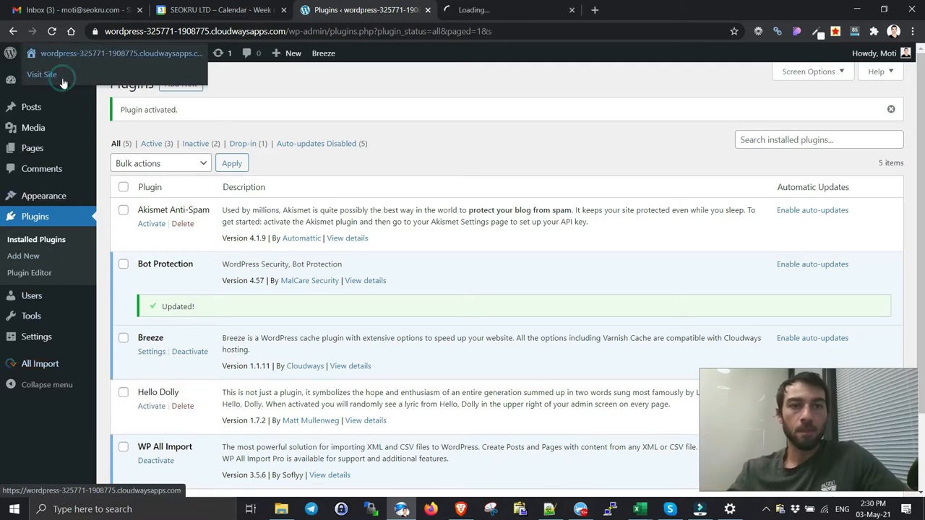
scroll(475, 241, "down", 4)
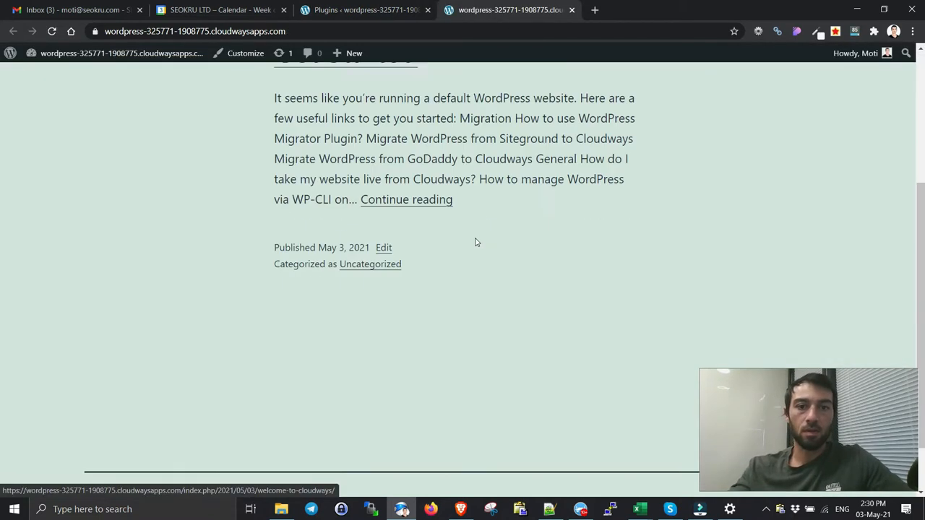
scroll(475, 241, "up", 4)
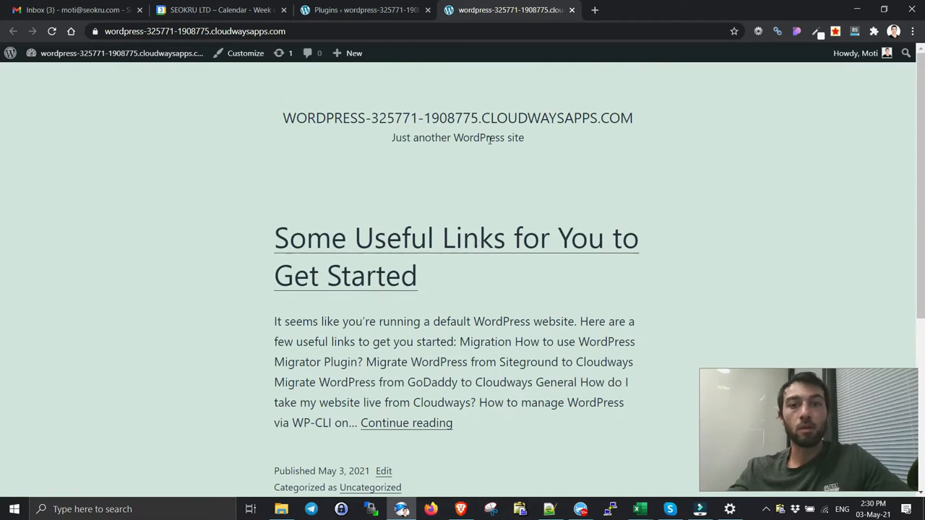
key("ctrl+w")
mouse_move(65, 112)
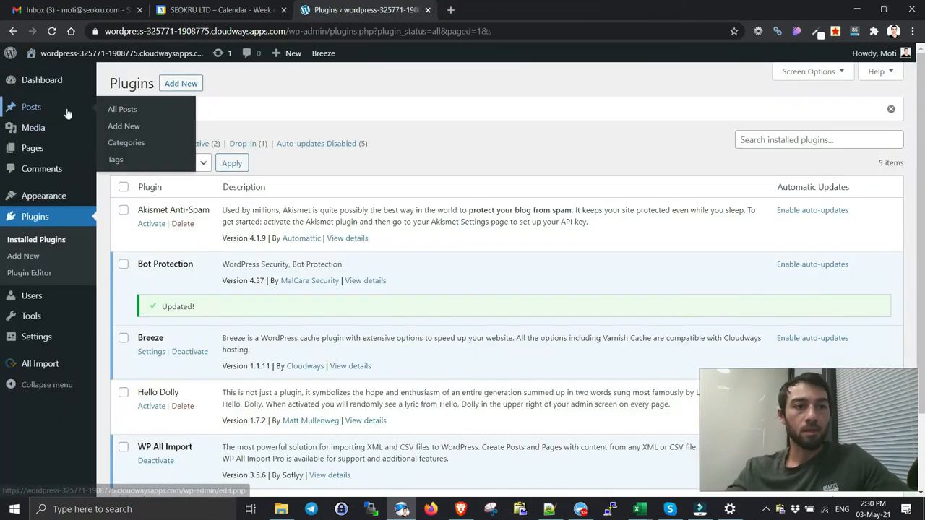
left_click(121, 111)
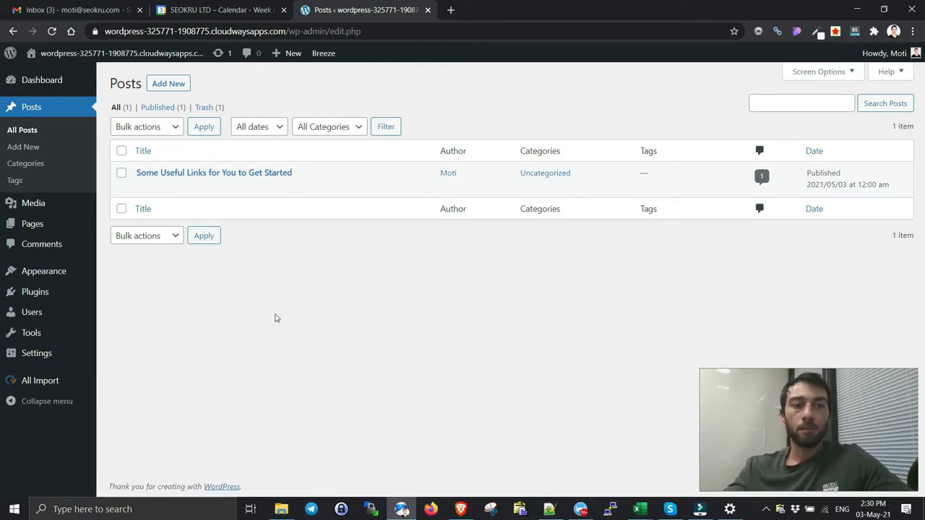
Step: Start a new All Import import and upload hubspot-blog-export--2021-03-31.zip from the HubSpot site export folder in Downloads
mouse_move(77, 388)
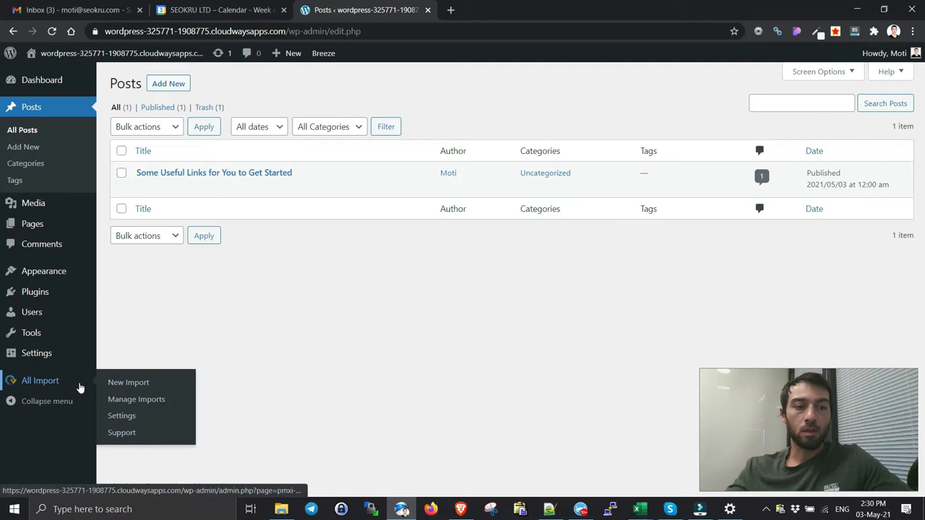
left_click(120, 384)
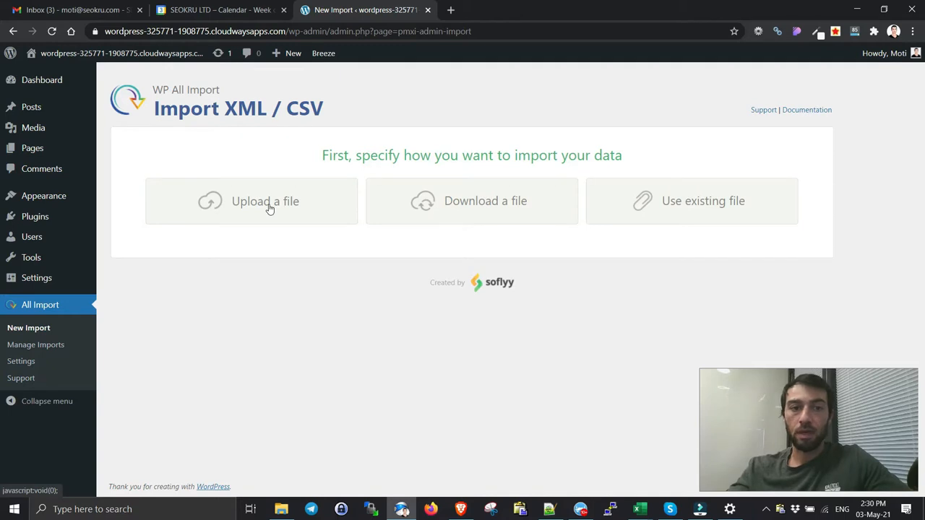
left_click(269, 209)
left_click(270, 206)
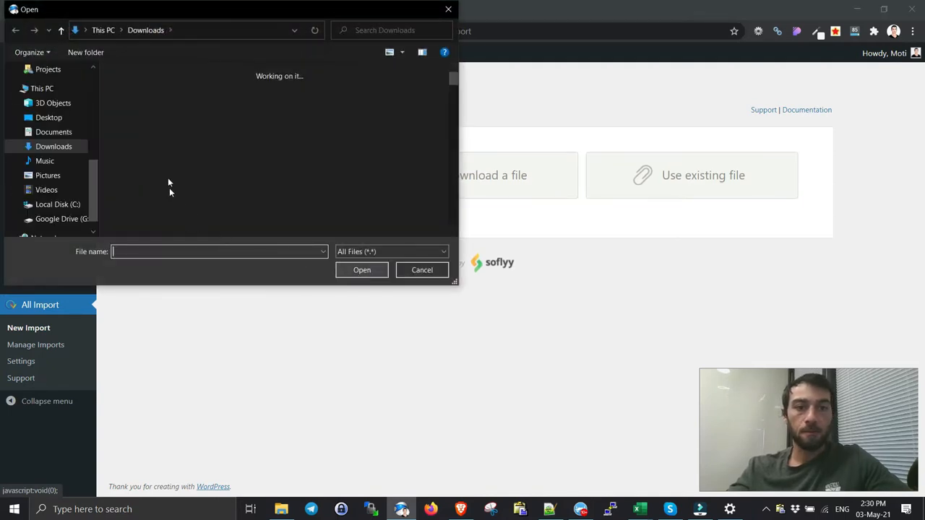
scroll(67, 138, "down", 1)
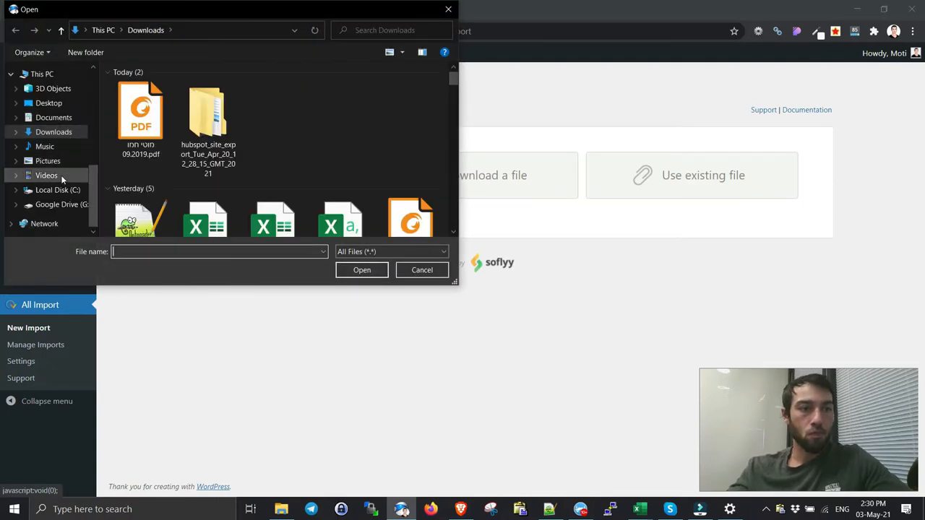
double_click(210, 119)
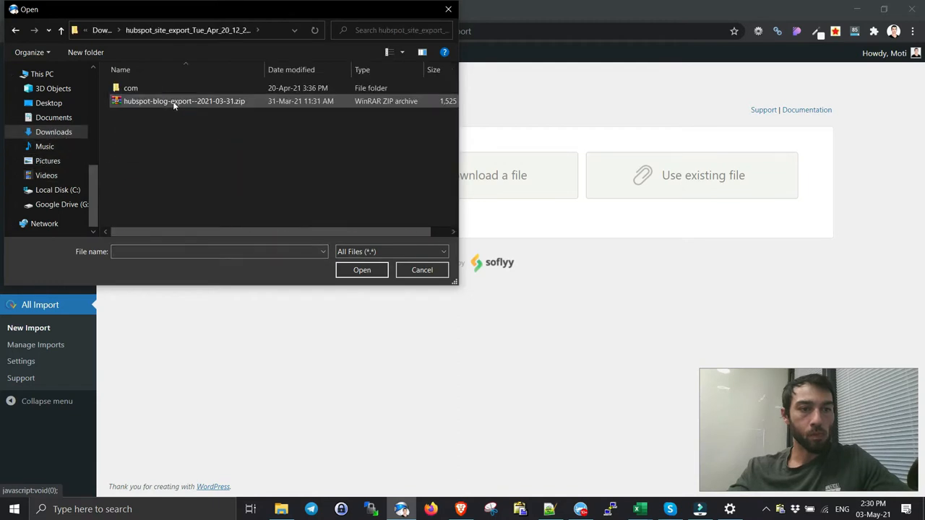
left_click(173, 101)
left_click(359, 270)
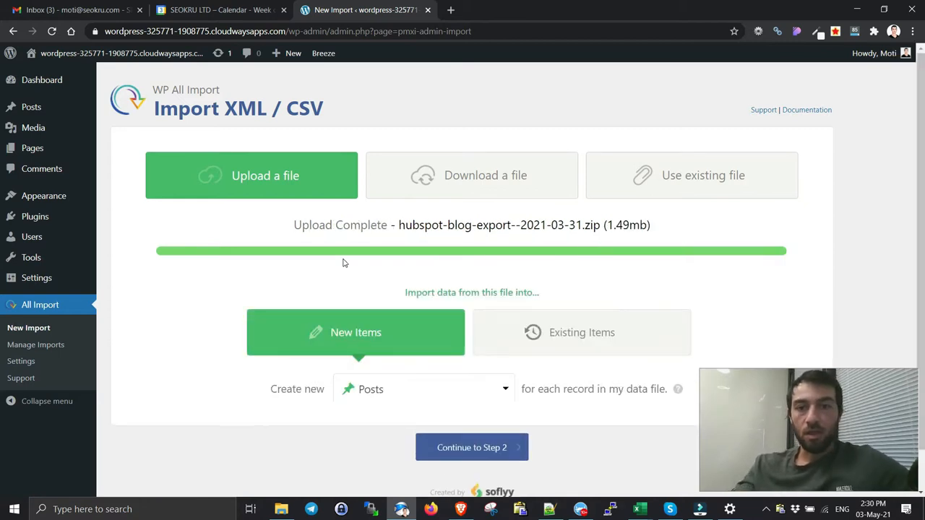
Step: Keep Posts as the type of new item created for each record and continue to step 2 of the import
scroll(320, 272, "down", 1)
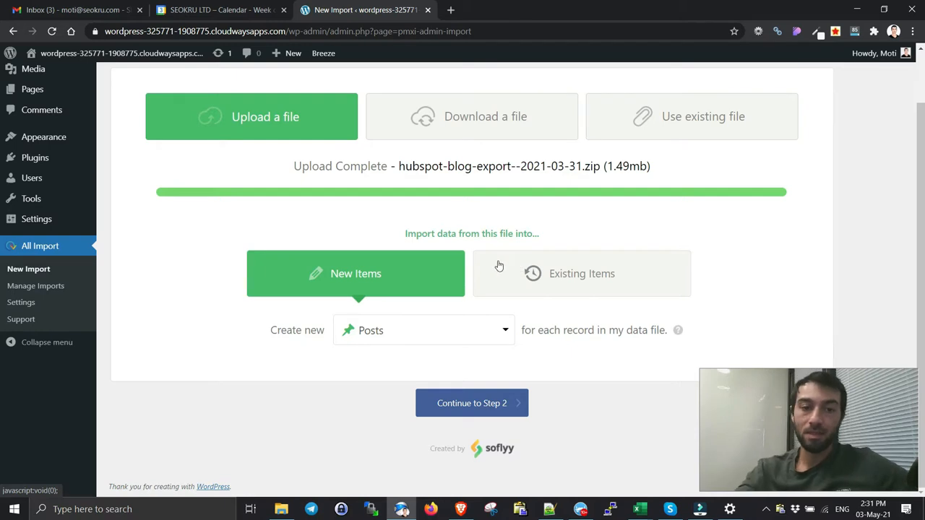
left_click(494, 330)
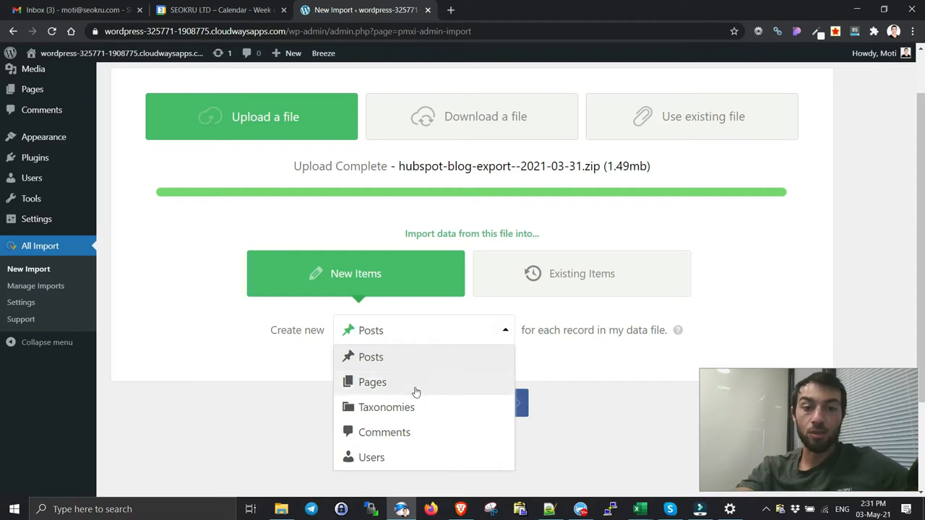
left_click(266, 409)
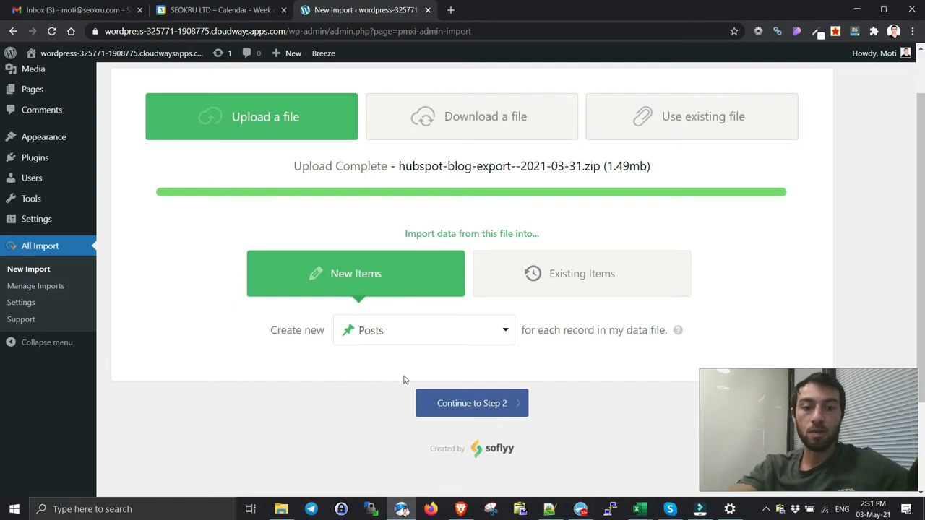
left_click(467, 399)
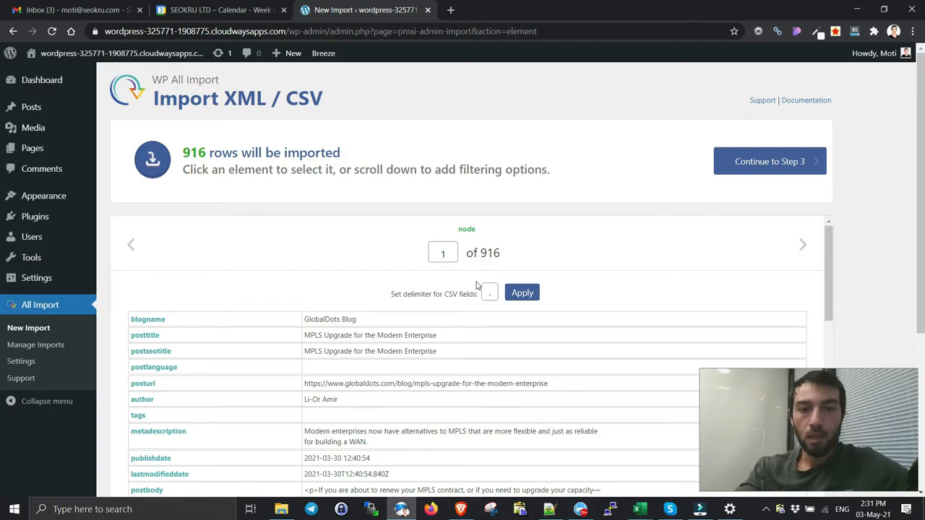
Step: Review the fields of the first record, from blogname to archived, and continue to step 3 without adding filters
scroll(475, 285, "down", 2)
scroll(475, 285, "down", 1)
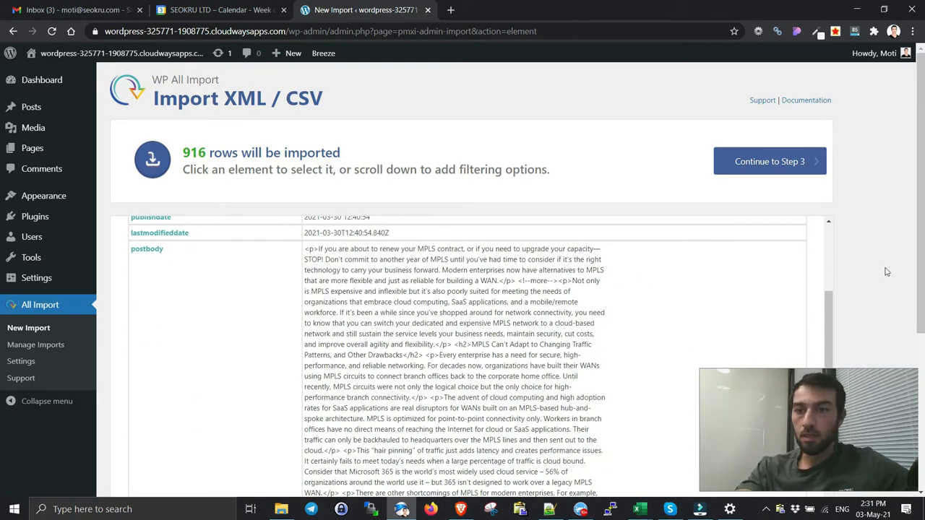
scroll(882, 273, "down", 2)
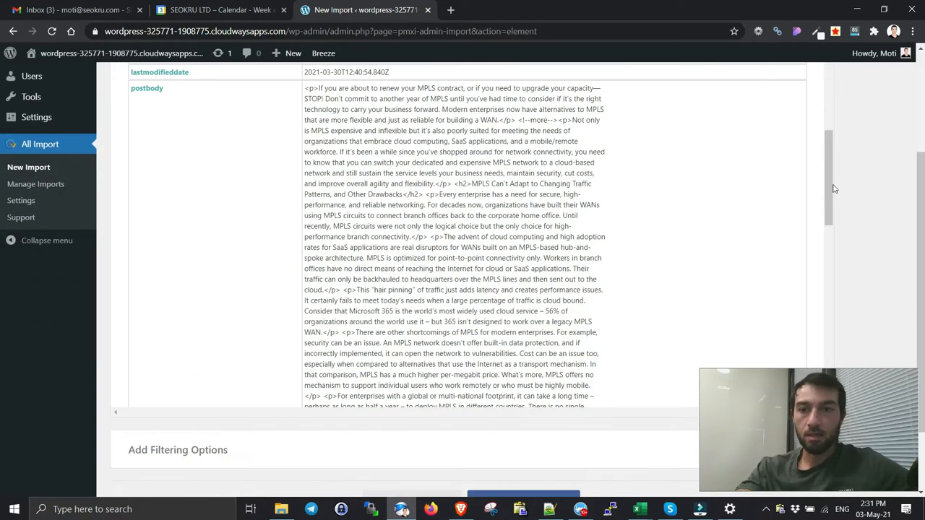
left_click_drag(832, 189, 810, 372)
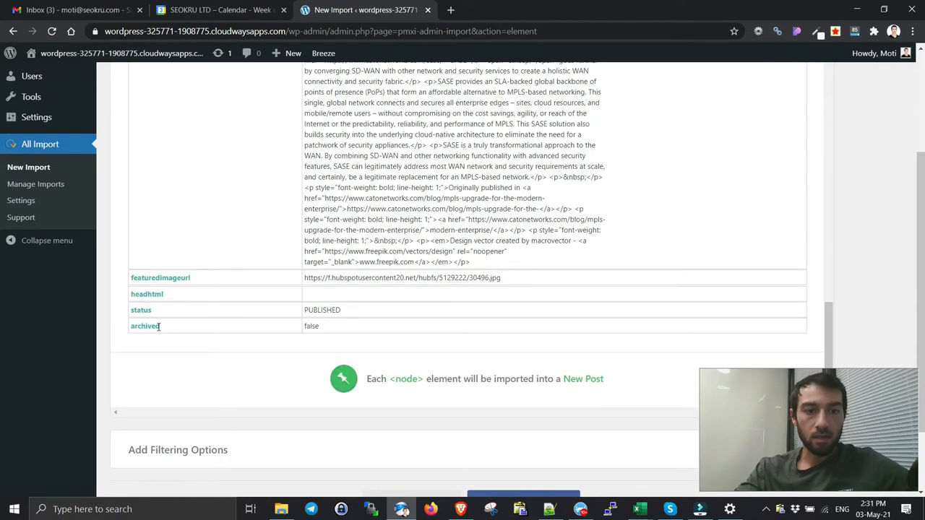
scroll(181, 278, "up", 10)
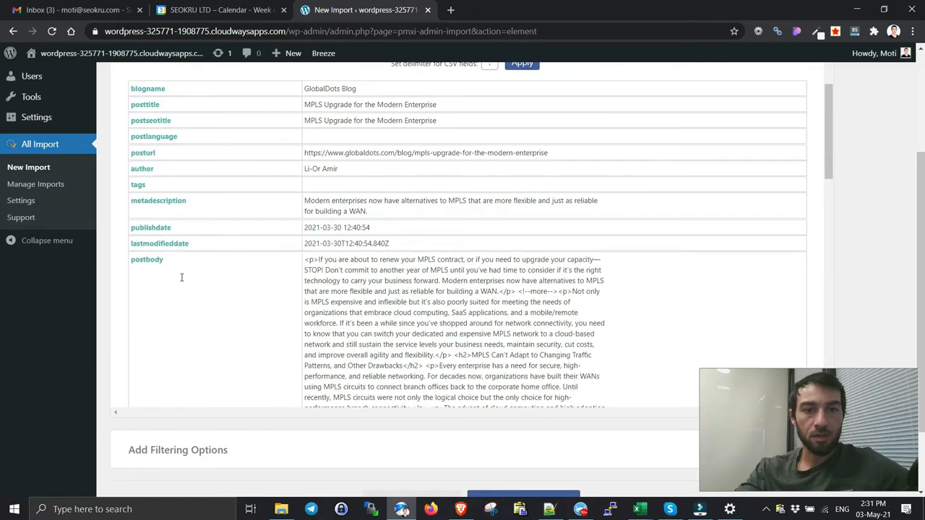
scroll(235, 230, "down", 12)
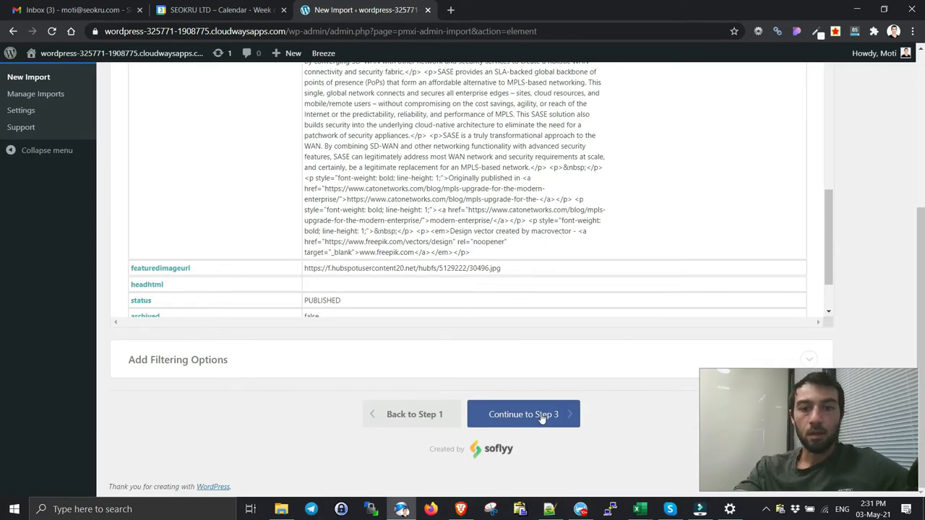
left_click(542, 417)
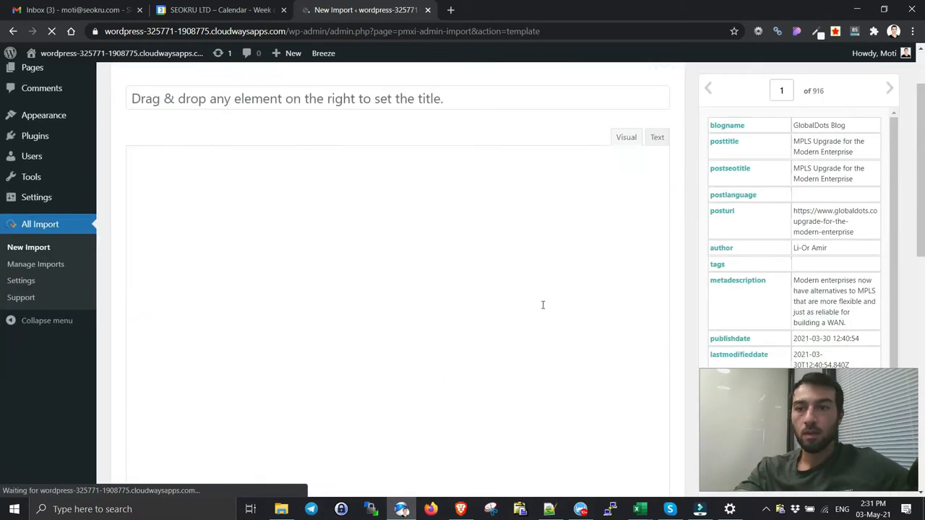
Step: Look over the import template's title, content and excerpt fields and the option sections below them
scroll(541, 311, "down", 1)
scroll(541, 304, "down", 1)
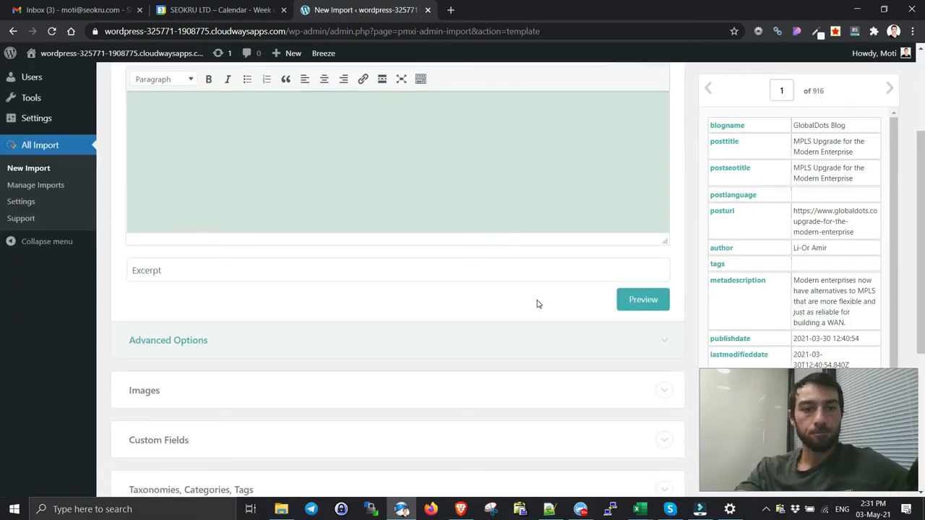
scroll(537, 302, "up", 2)
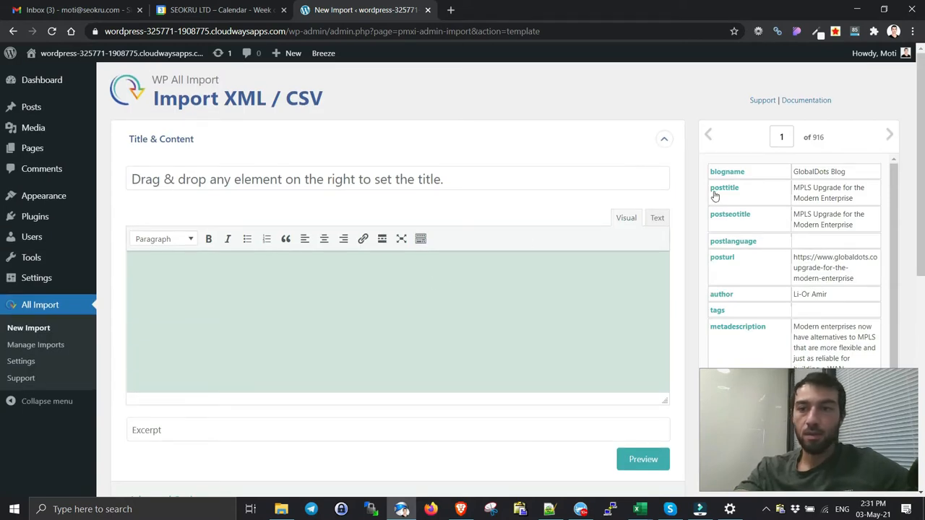
Step: Map the posttitle element to the title field, metadescription to the excerpt and postbody to the content area
left_click_drag(716, 191, 593, 175)
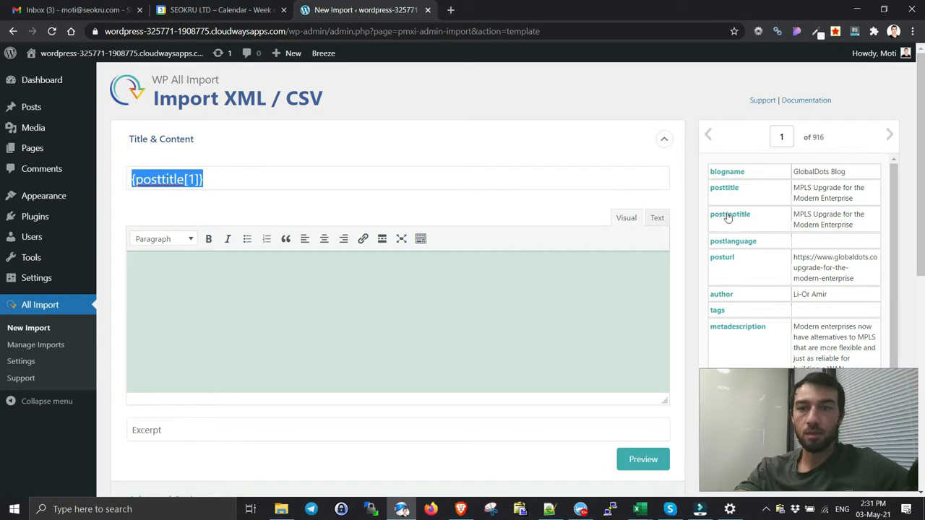
scroll(728, 218, "down", 1)
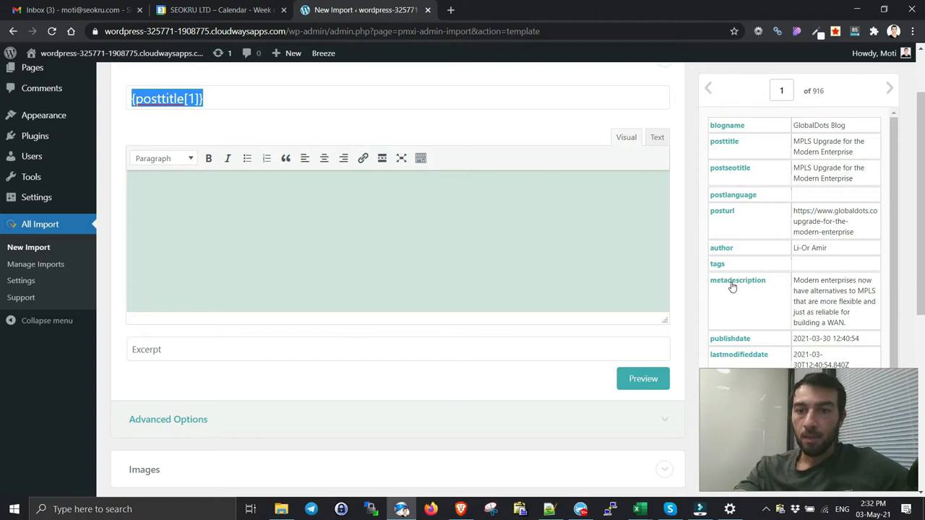
left_click_drag(718, 286, 625, 348)
scroll(734, 278, "down", 1)
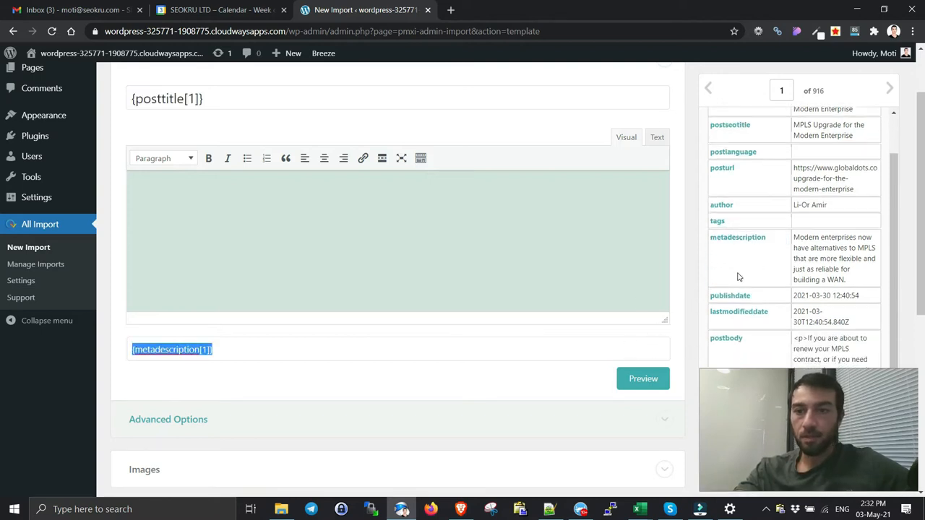
scroll(736, 282, "down", 1)
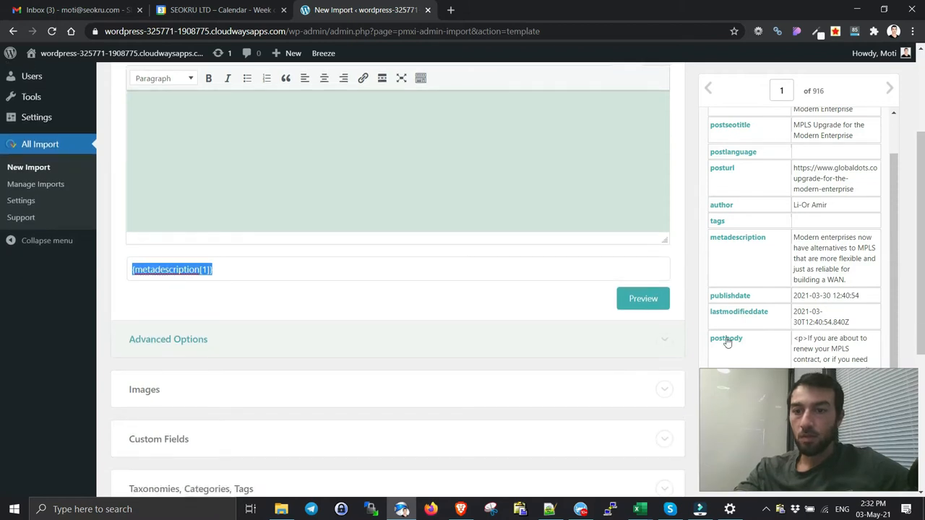
left_click_drag(726, 342, 556, 192)
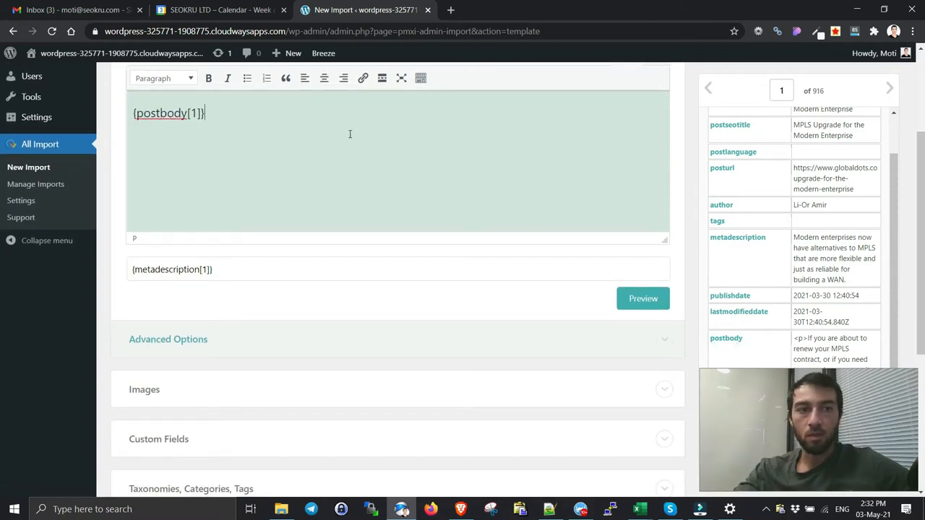
Step: Look at the options for importing images and custom fields, leaving both sections as they are
scroll(310, 239, "down", 2)
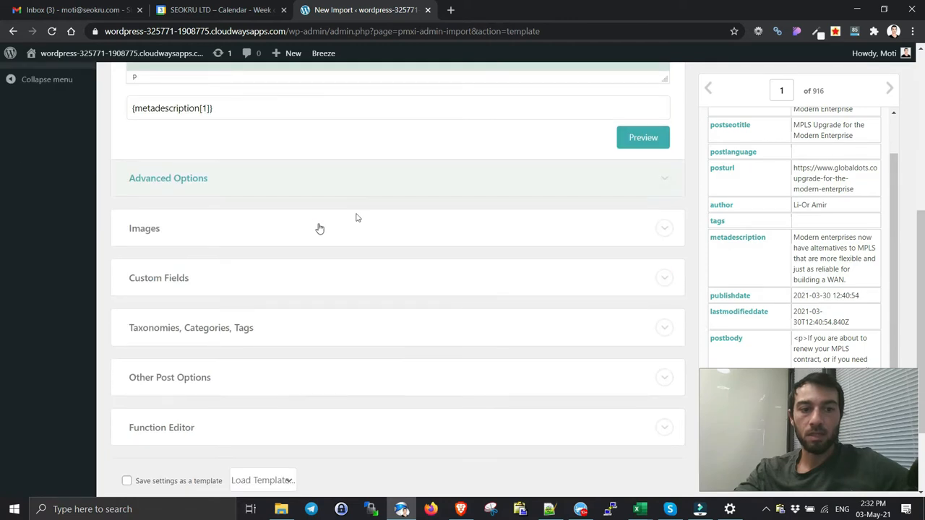
left_click(661, 229)
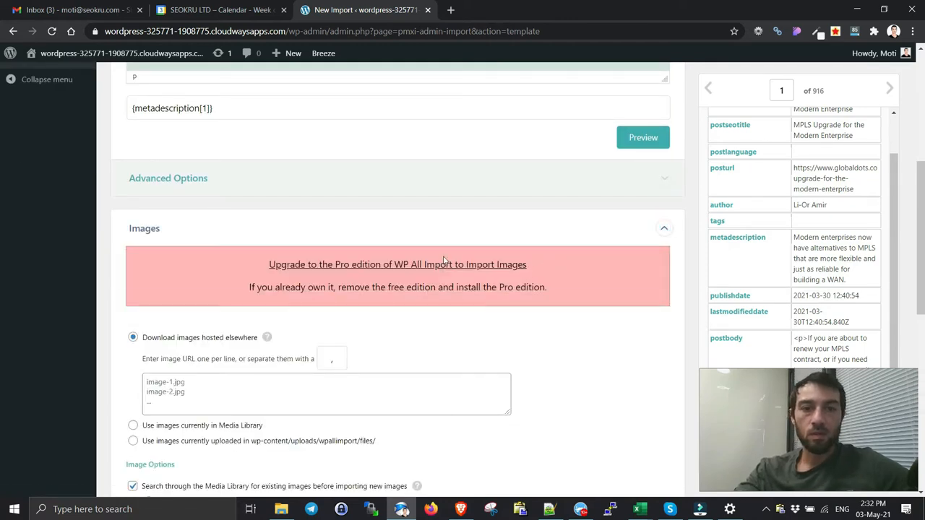
left_click(663, 229)
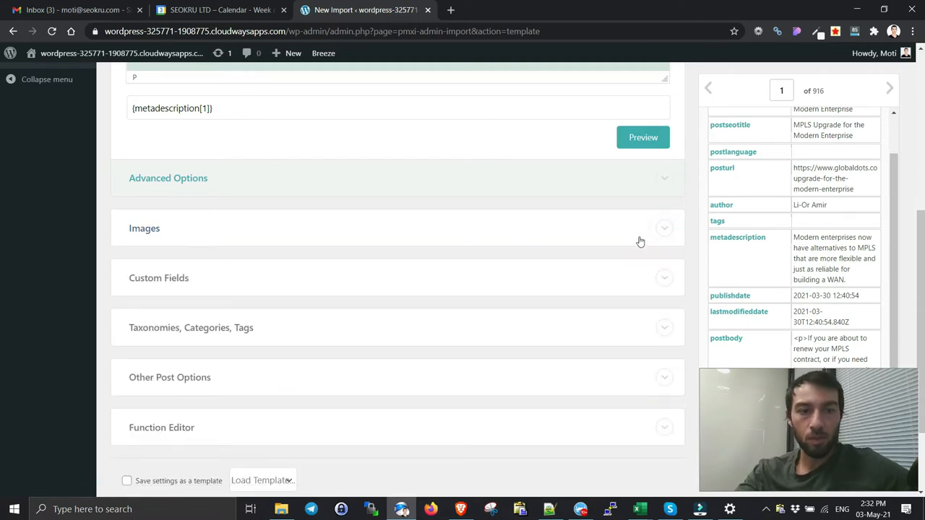
left_click(664, 281)
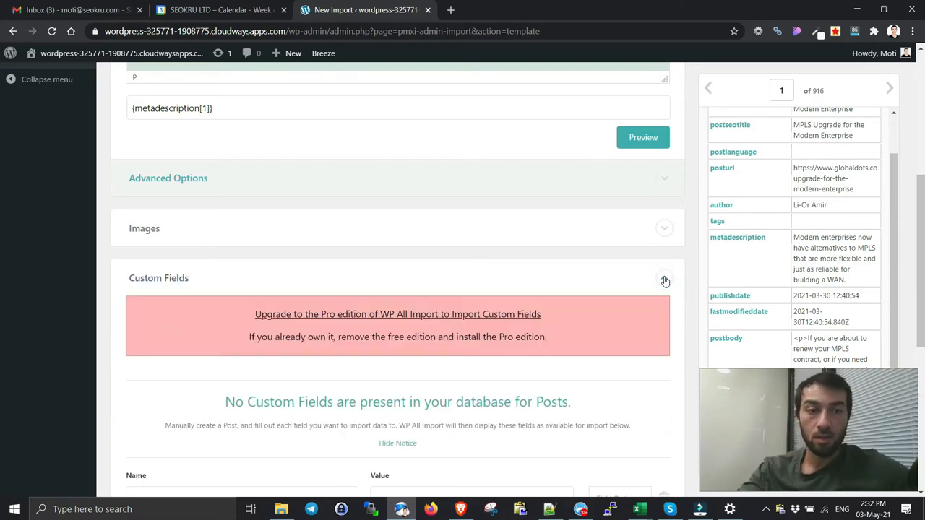
left_click(665, 281)
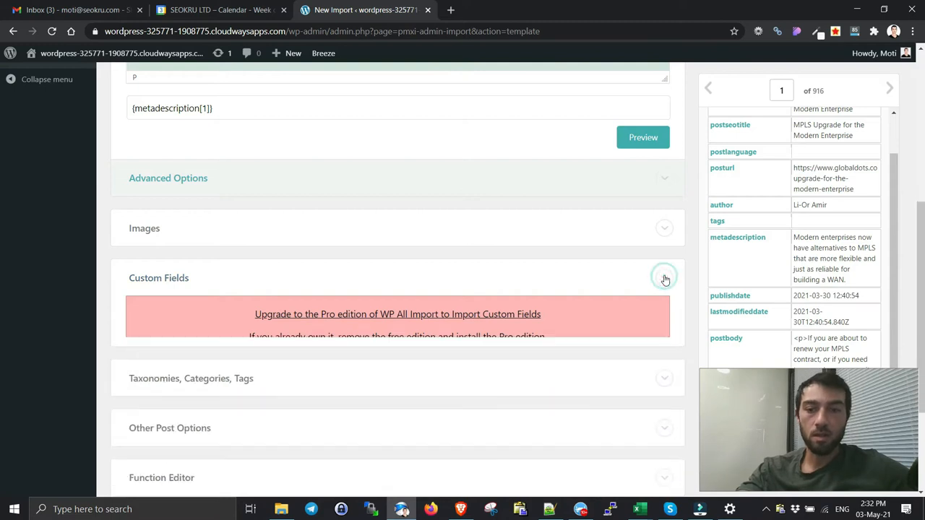
Step: Enable tags for the imported posts and map the tags element as each post's single tag
scroll(640, 297, "down", 1)
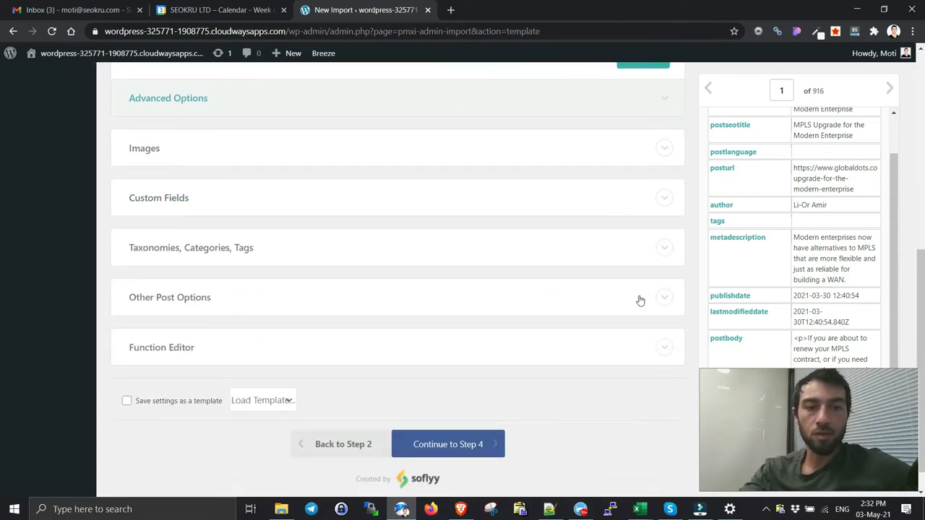
left_click(663, 251)
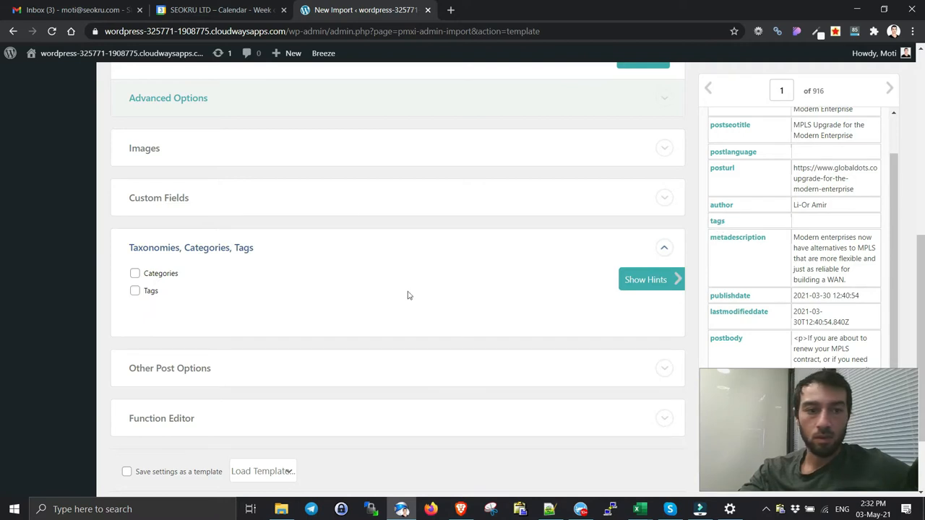
left_click(135, 290)
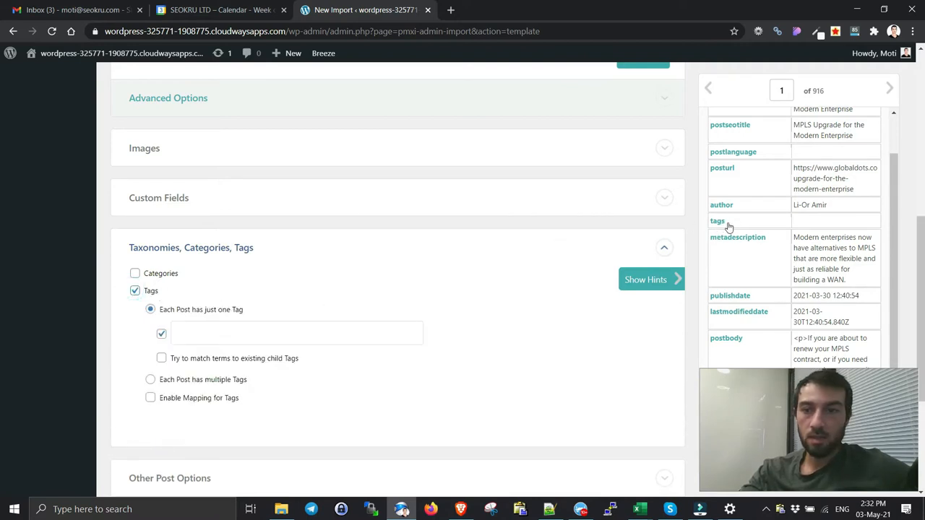
left_click_drag(717, 221, 376, 337)
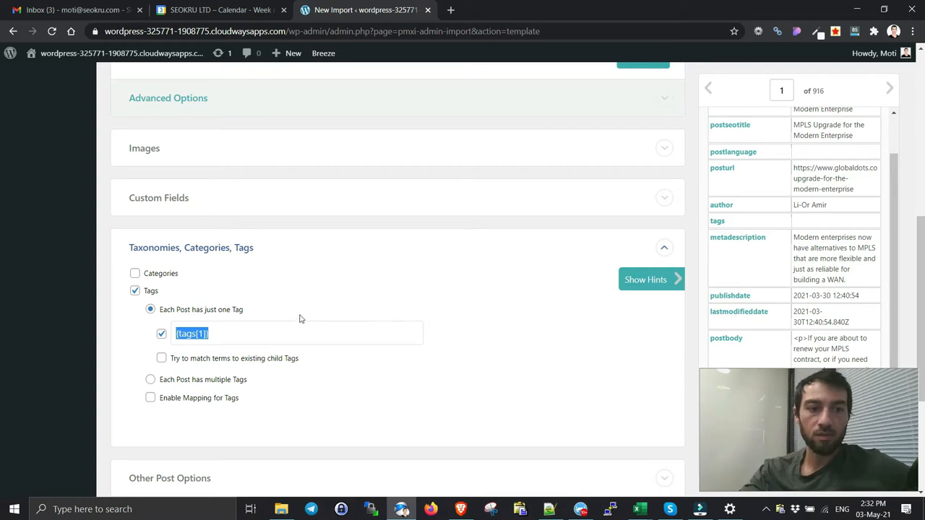
Step: Enable categories with one category per post, and check the record's elements for one to use, leaving the category value empty
left_click(135, 274)
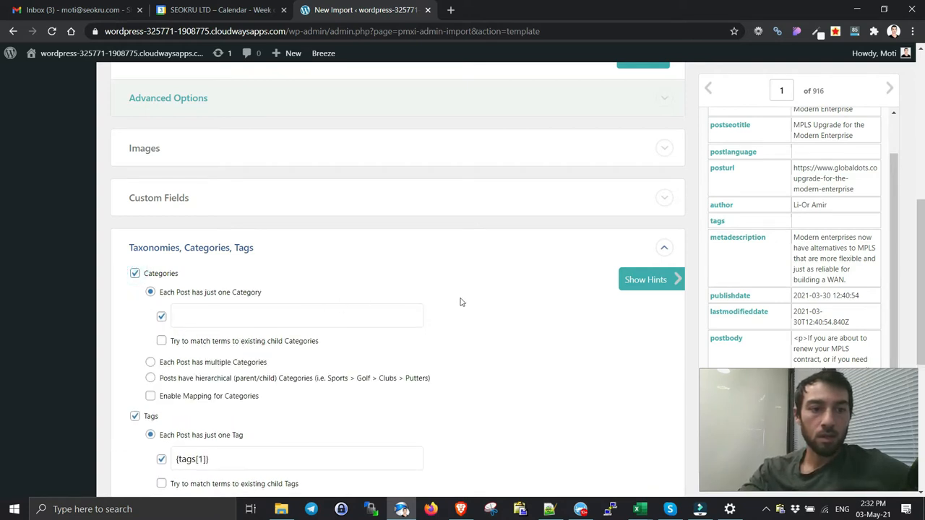
scroll(786, 265, "down", 1)
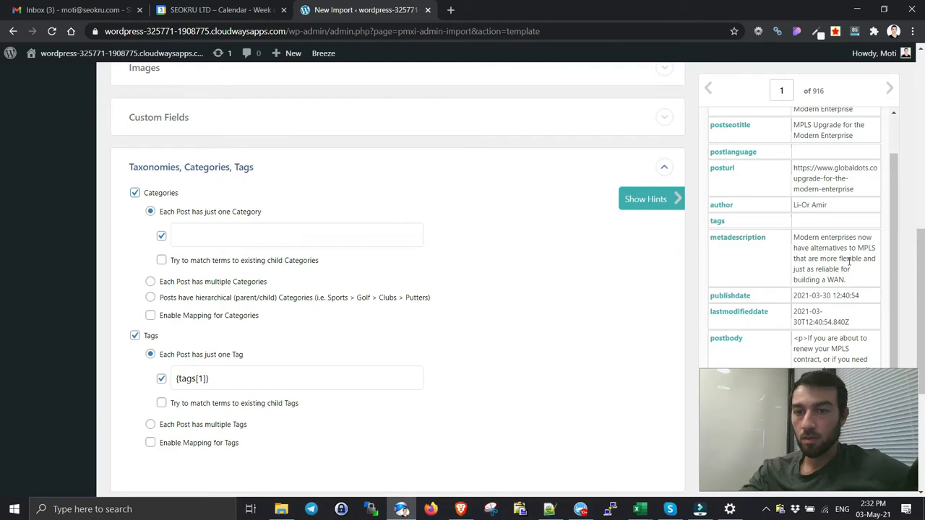
scroll(831, 251, "up", 2)
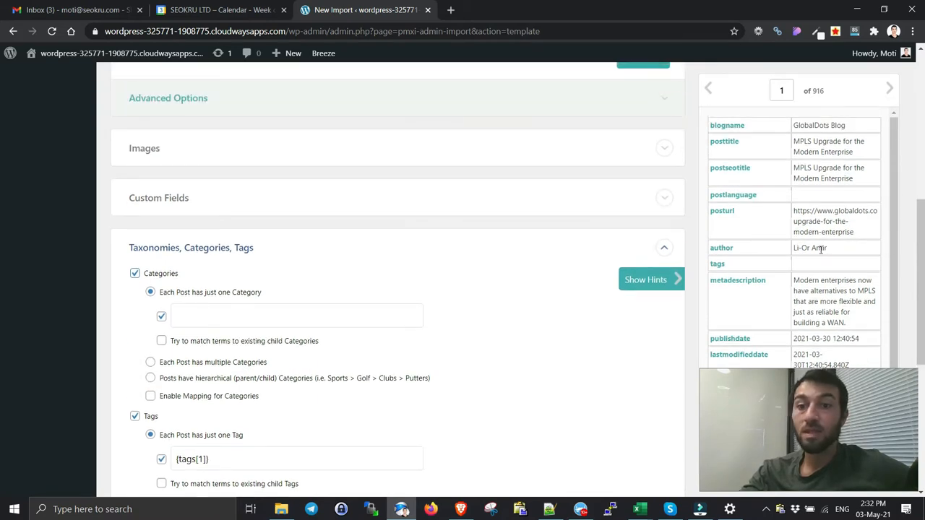
scroll(822, 250, "down", 1)
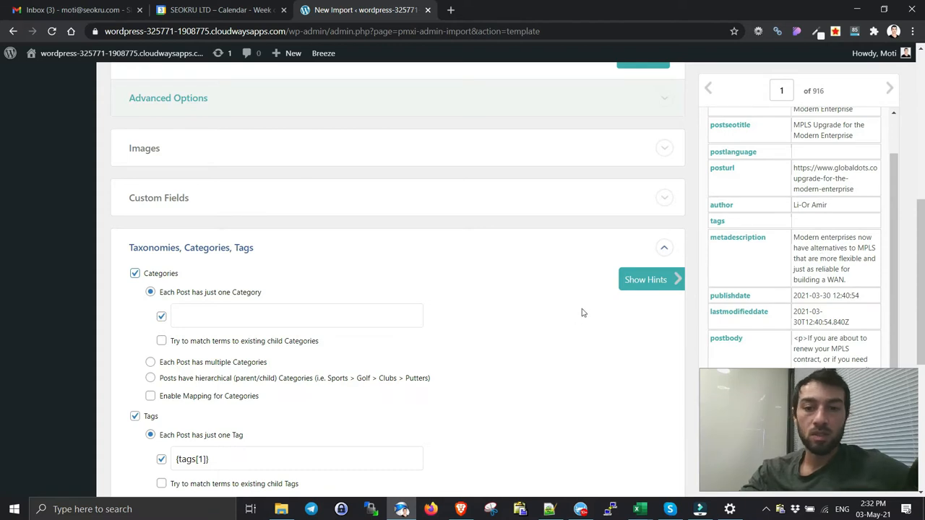
scroll(584, 312, "down", 4)
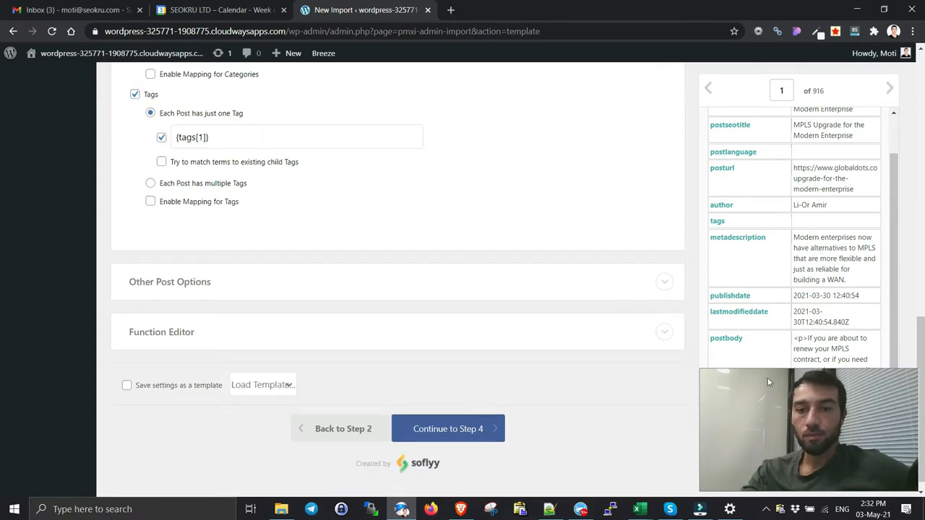
left_click_drag(767, 378, 548, 380)
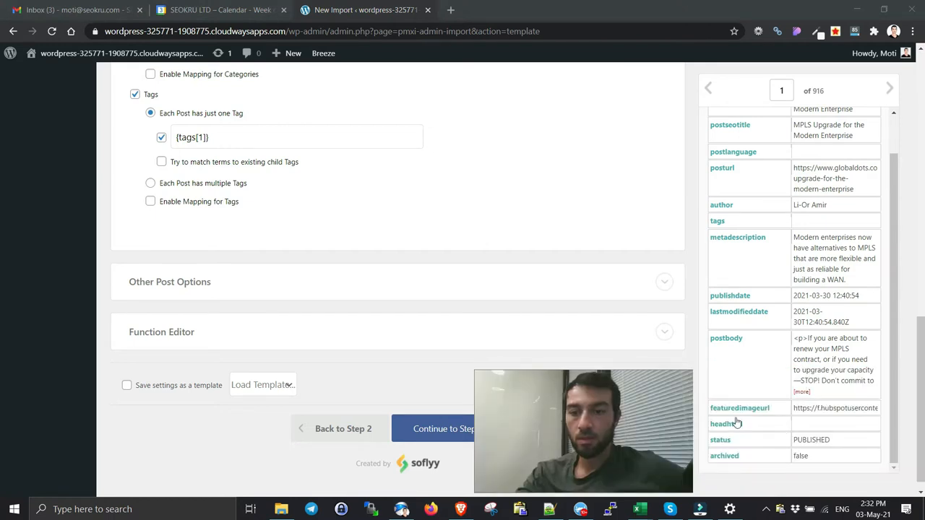
left_click_drag(654, 398, 858, 407)
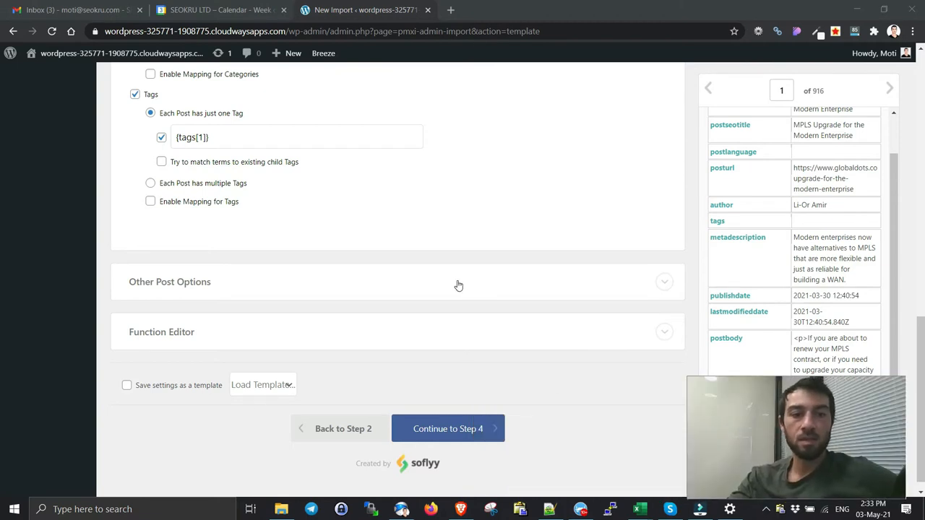
Step: Set the post status to Draft and close trackbacks and pingbacks in the other post options
left_click(655, 281)
scroll(614, 297, "down", 1)
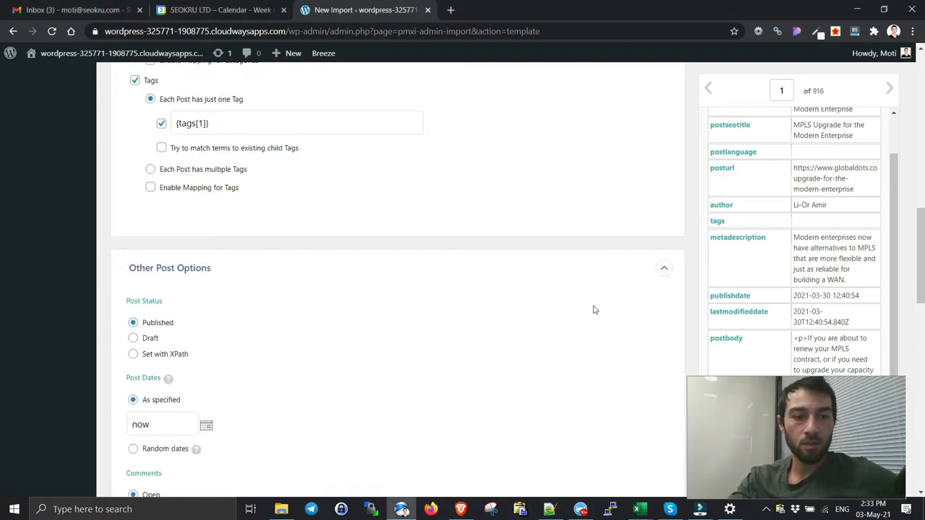
left_click(133, 272)
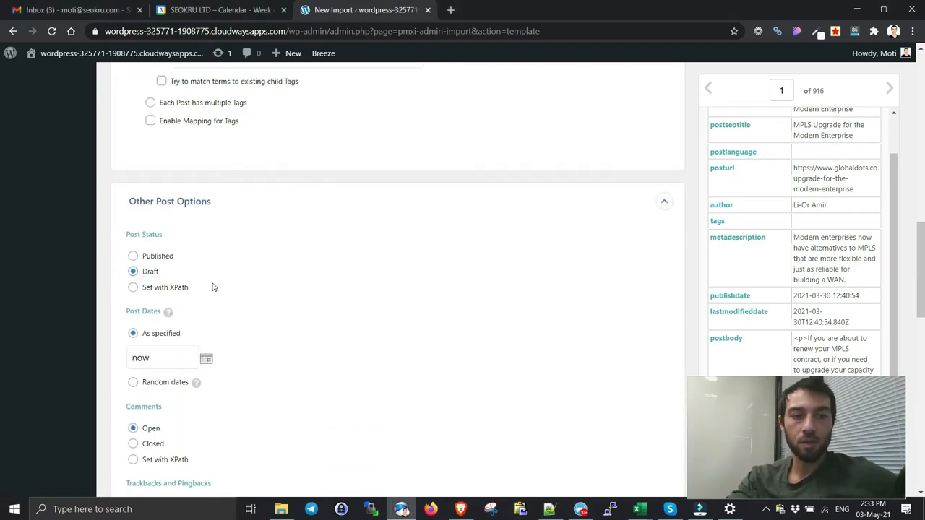
scroll(269, 285, "down", 3)
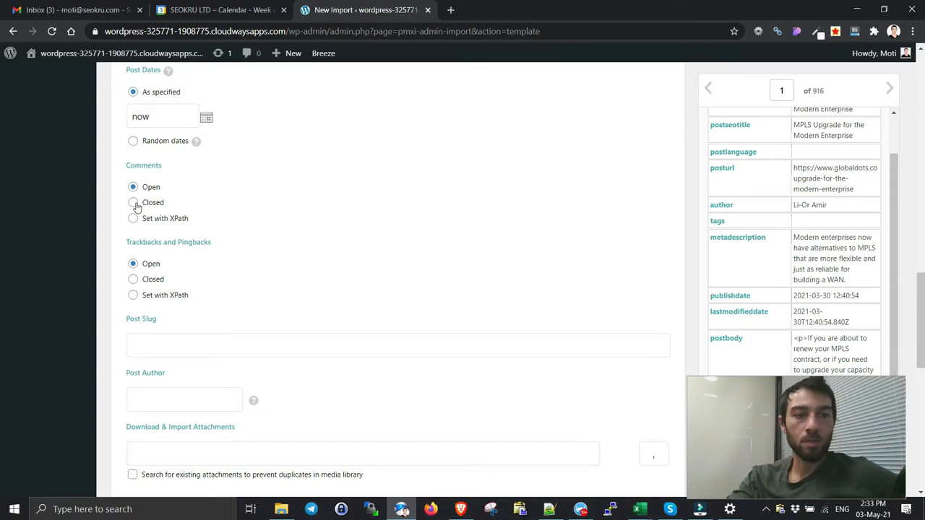
left_click(133, 278)
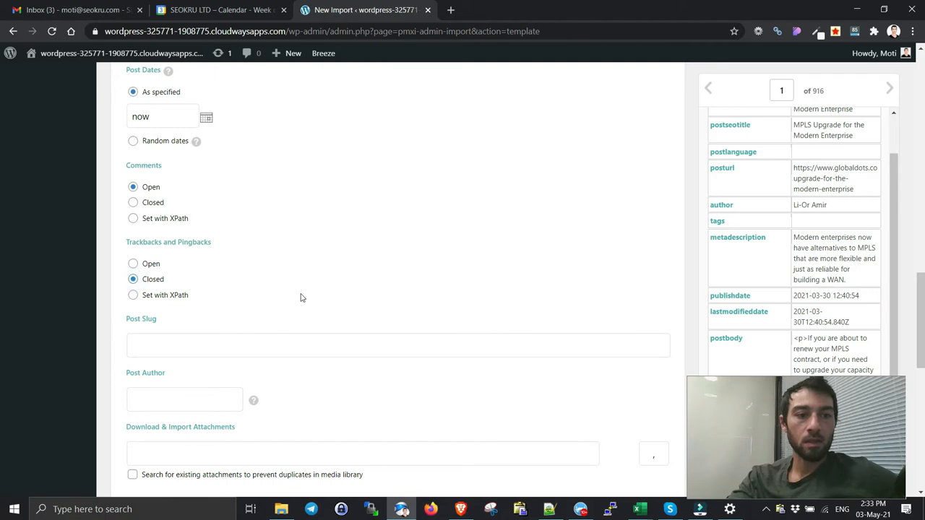
Step: Set the post format to Standard and continue to step 4 of the import
scroll(301, 296, "down", 4)
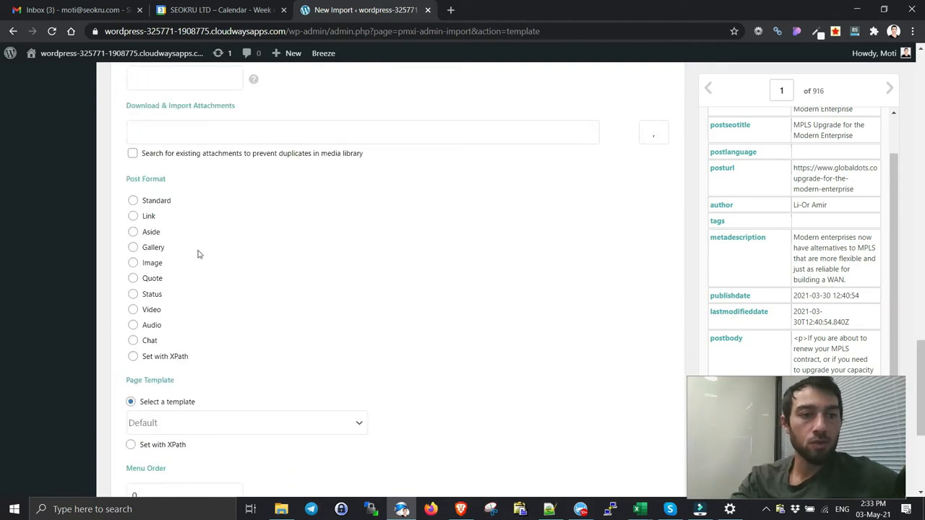
left_click(133, 200)
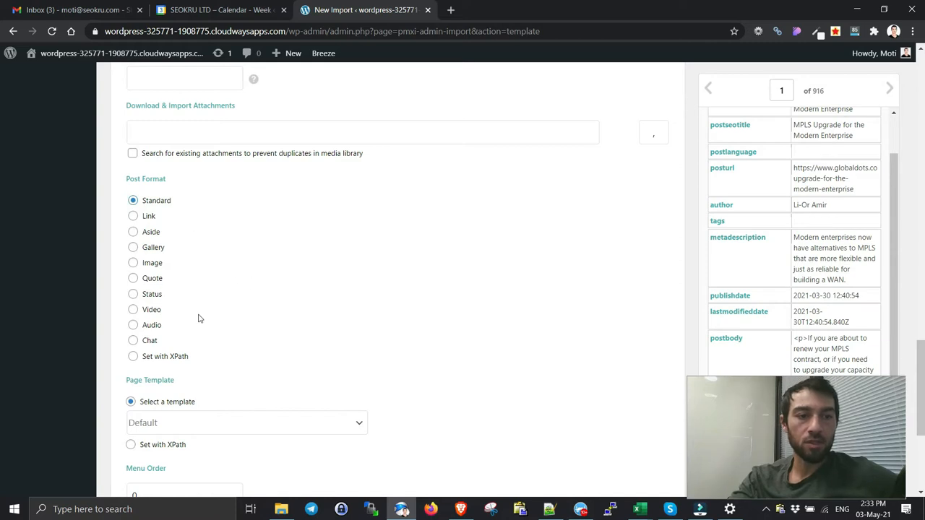
scroll(320, 306, "down", 2)
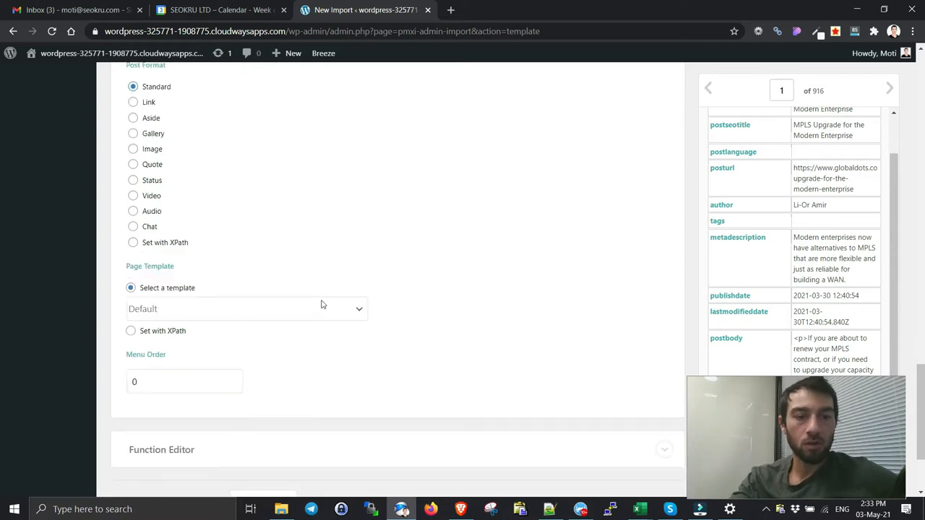
scroll(364, 302, "down", 1)
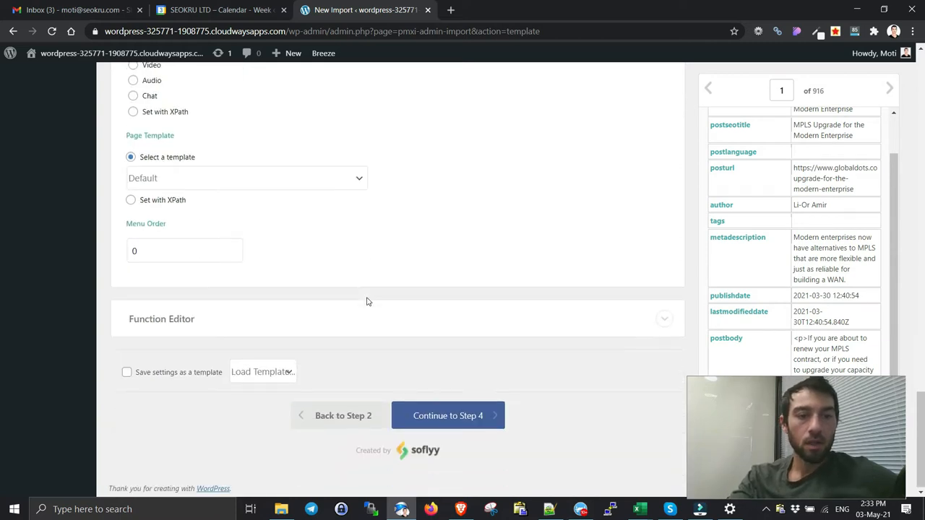
left_click(473, 417)
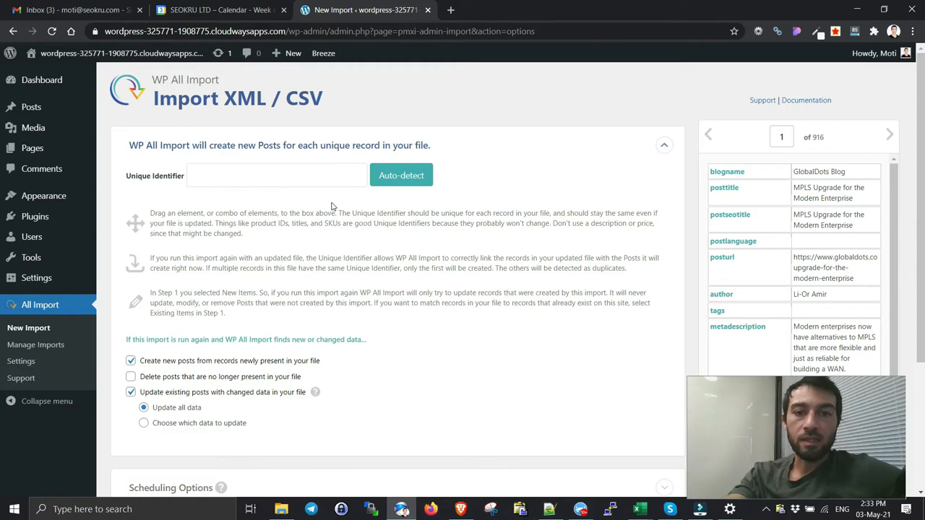
Step: Auto-detect the unique identifier and continue to the import summary, keeping the default rerun options and advanced settings
left_click(393, 180)
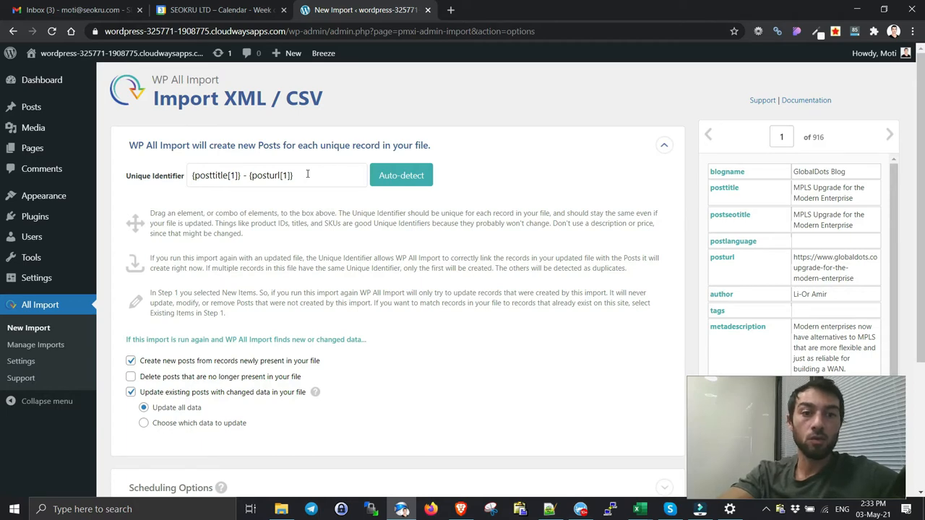
scroll(354, 244, "down", 3)
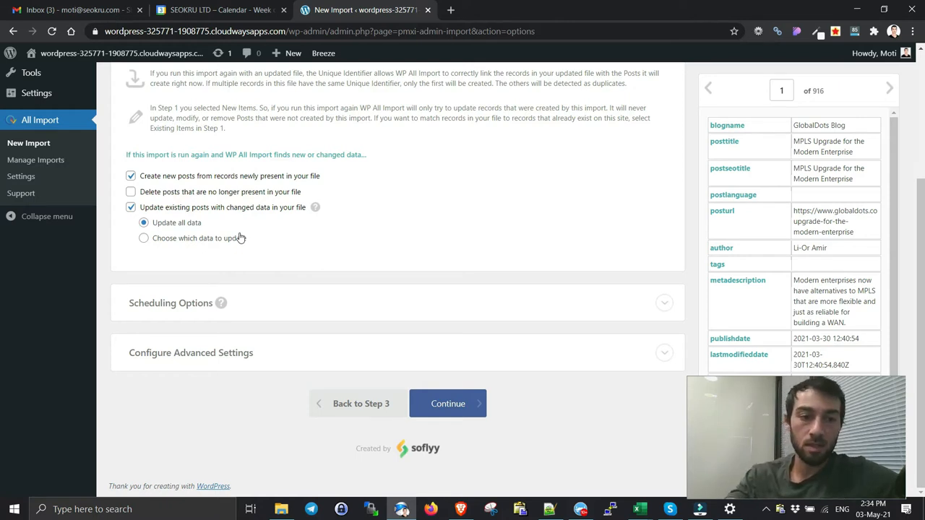
left_click(661, 353)
scroll(621, 333, "down", 1)
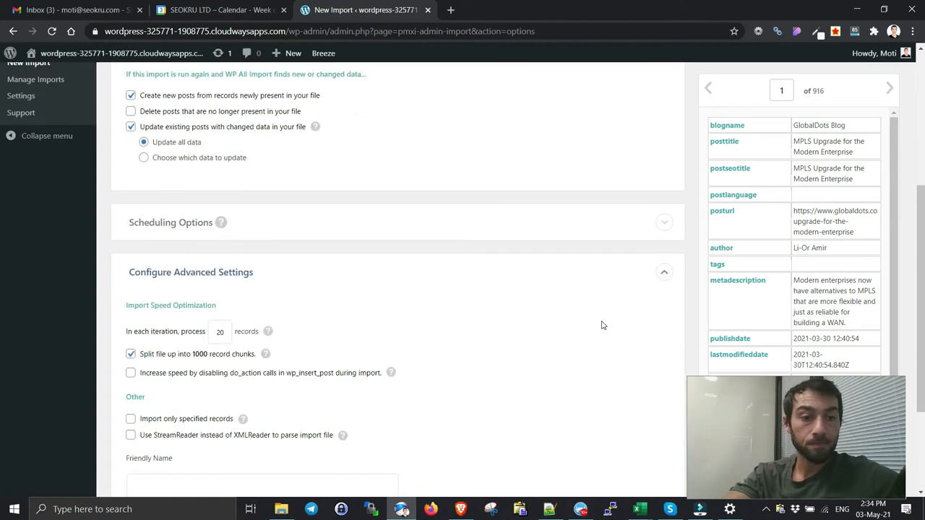
scroll(601, 325, "down", 2)
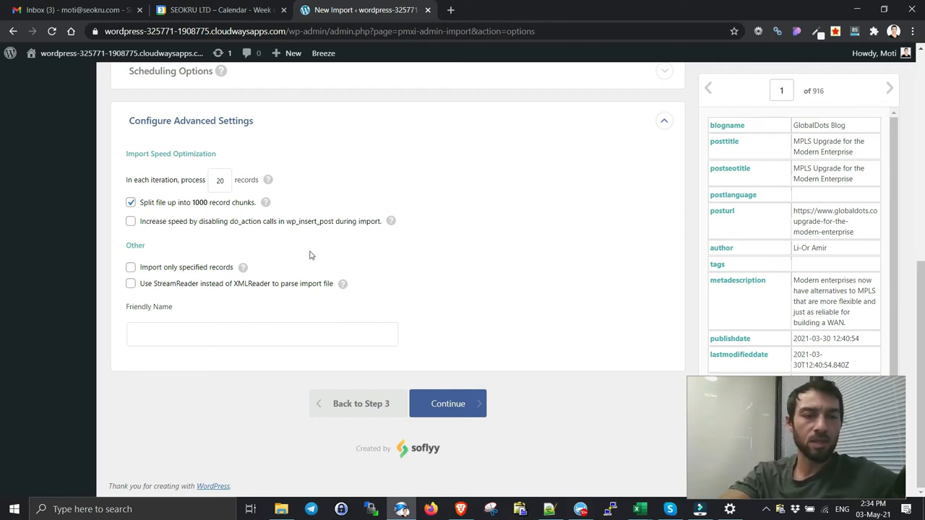
left_click(430, 409)
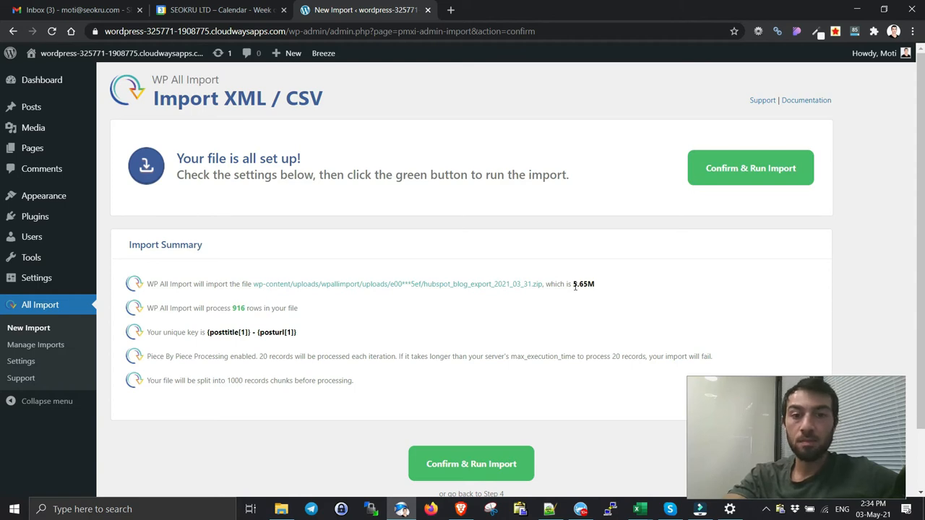
Step: Check the import summary, run the confirmed import of the HubSpot blog export, and follow its progress log until it finishes
scroll(568, 310, "down", 2)
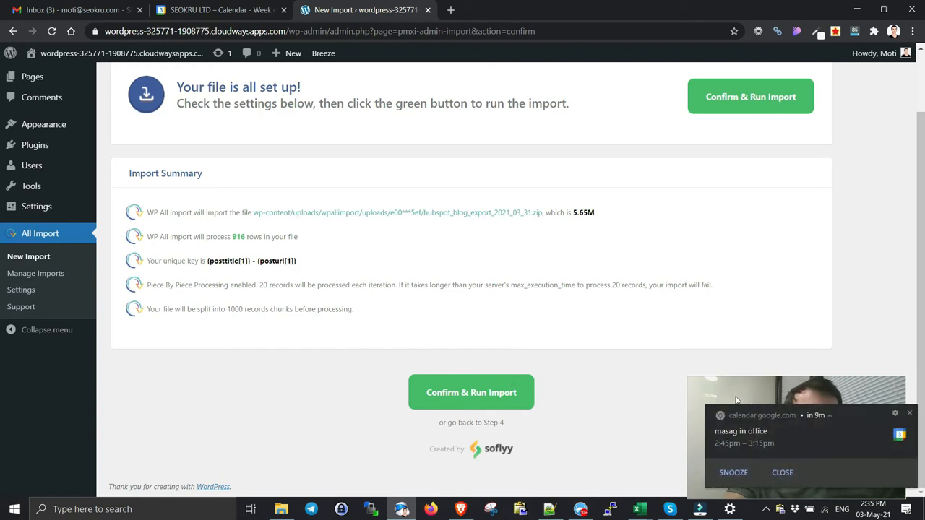
left_click(911, 415)
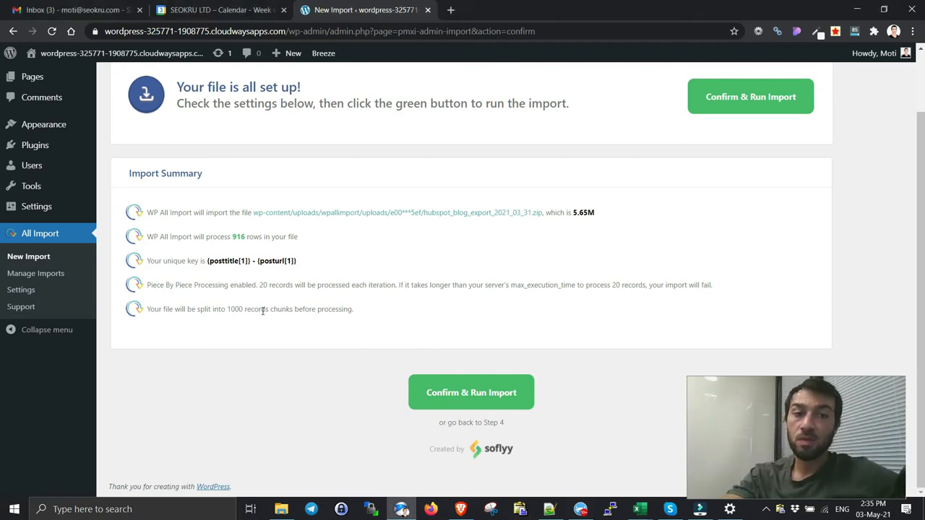
left_click(444, 397)
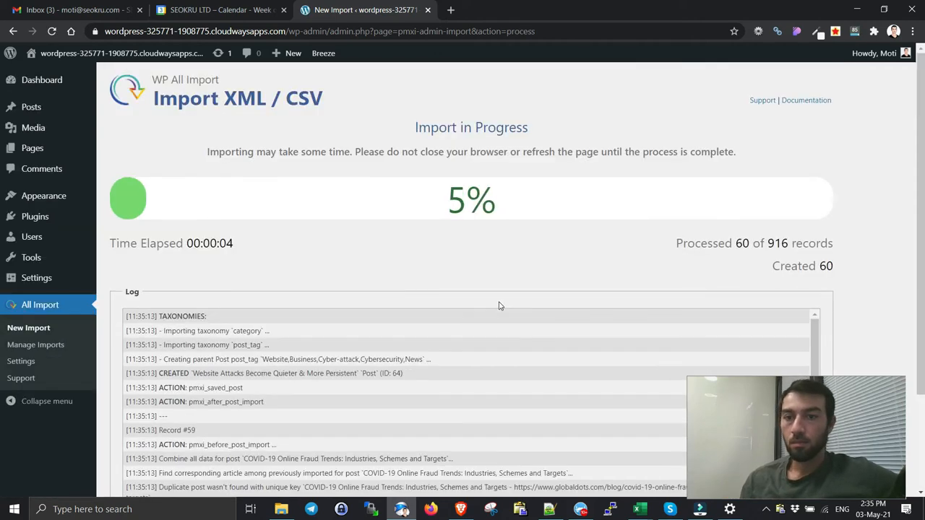
scroll(871, 181, "down", 2)
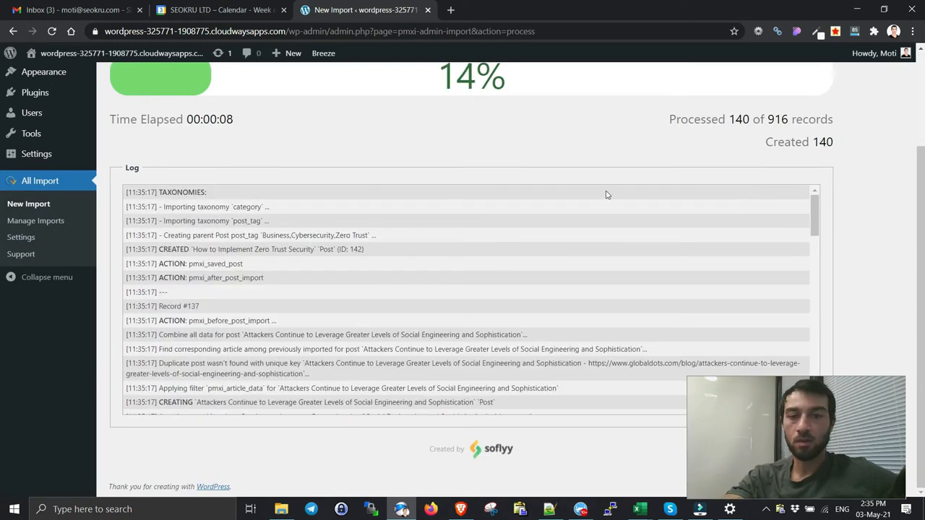
scroll(740, 193, "up", 1)
scroll(739, 194, "up", 1)
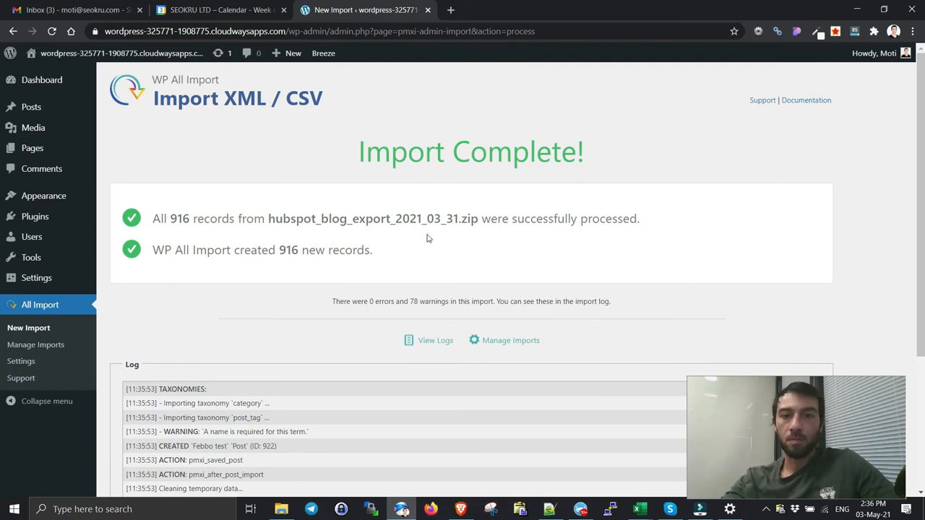
Step: View the finished import's history, download the log of its manual run, open it and close the log page
left_click(440, 343)
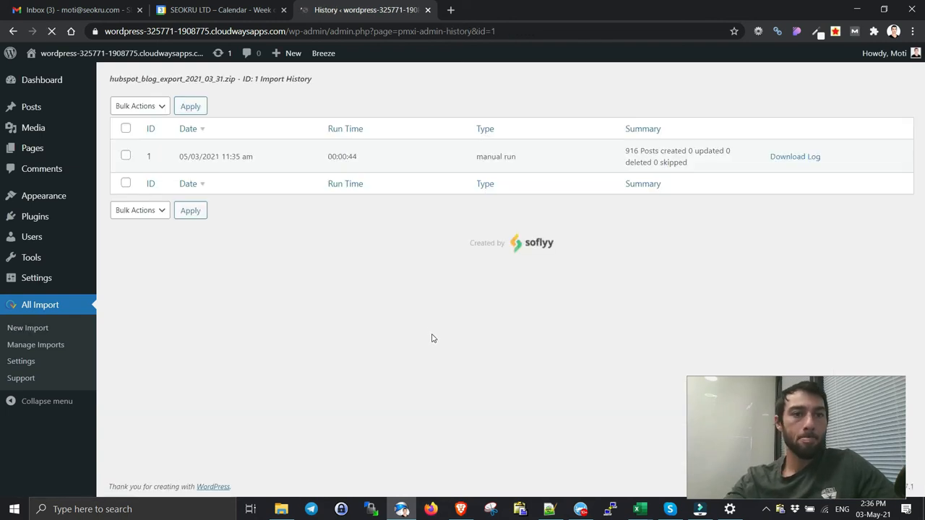
left_click(787, 158)
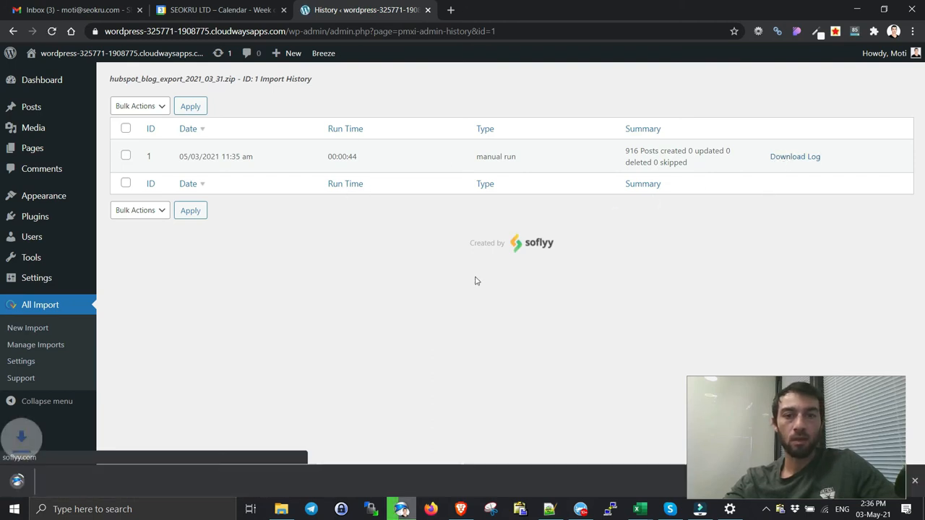
left_click(95, 473)
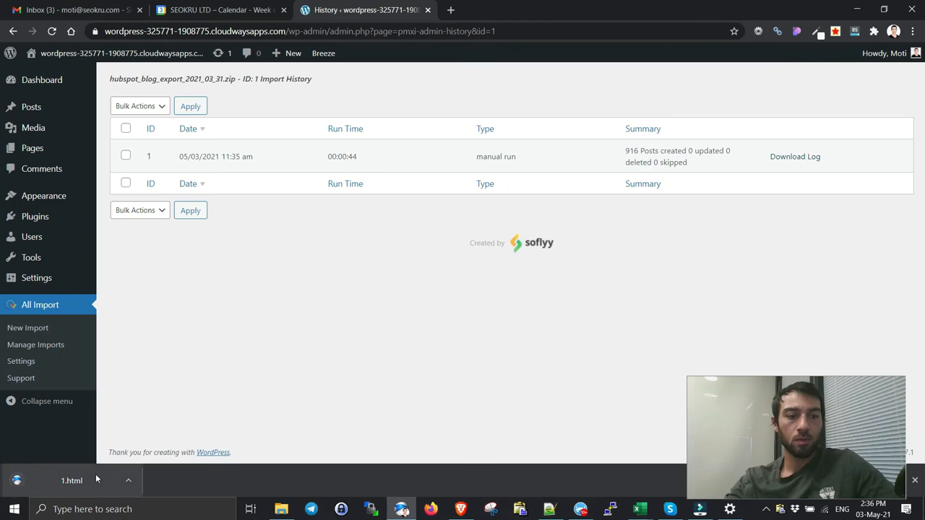
key("ctrl+w")
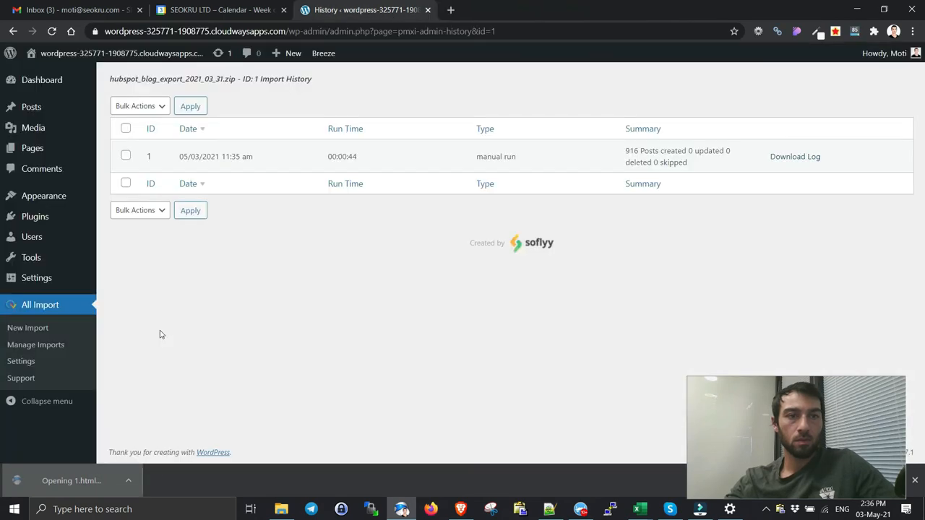
Step: Open the list of all posts in a new browser tab and look through the imported drafts
mouse_move(70, 112)
left_click(140, 110, "ctrl")
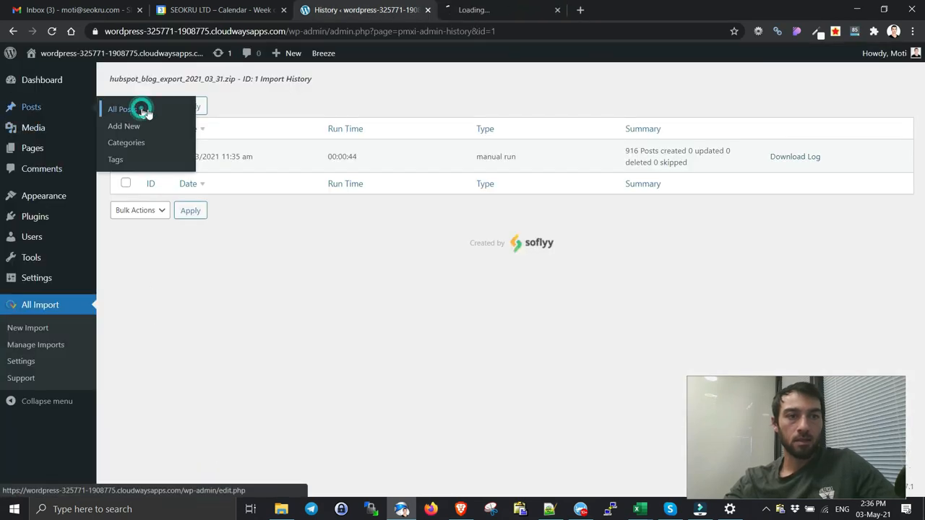
key("ctrl+Tab")
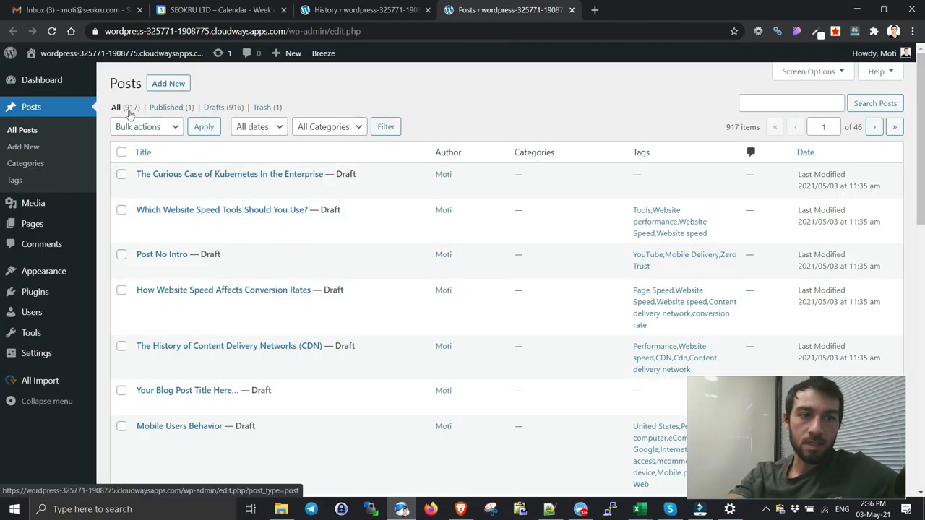
scroll(238, 258, "down", 4)
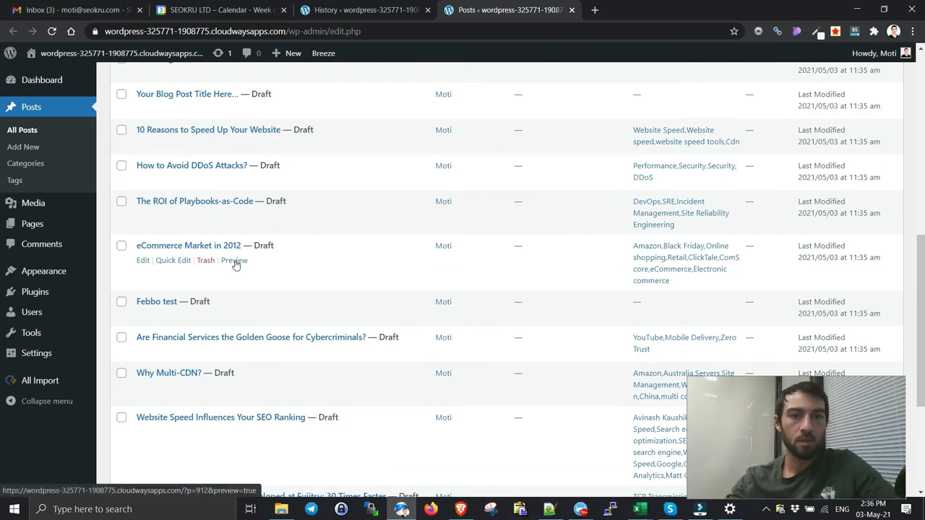
Step: Visit the site's front end in a new tab, check which posts its home page shows, and close it
left_click(72, 76)
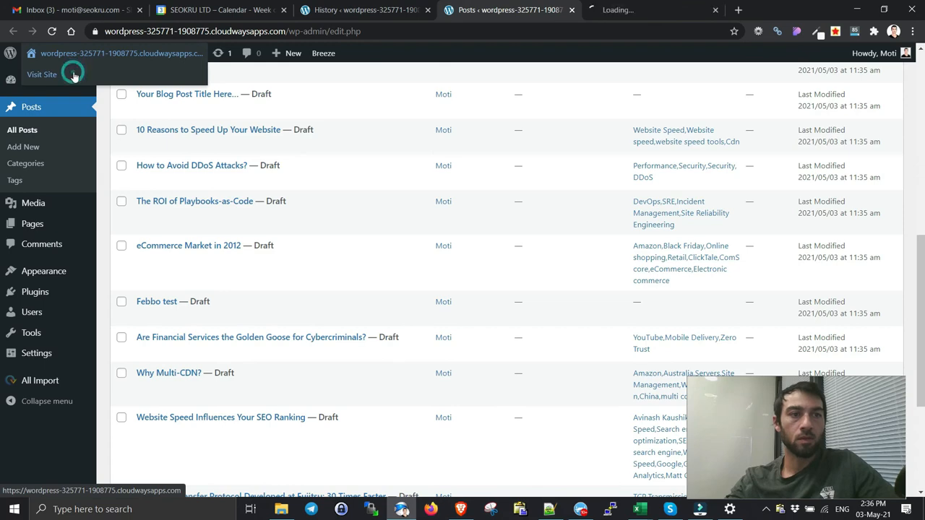
scroll(304, 231, "down", 5)
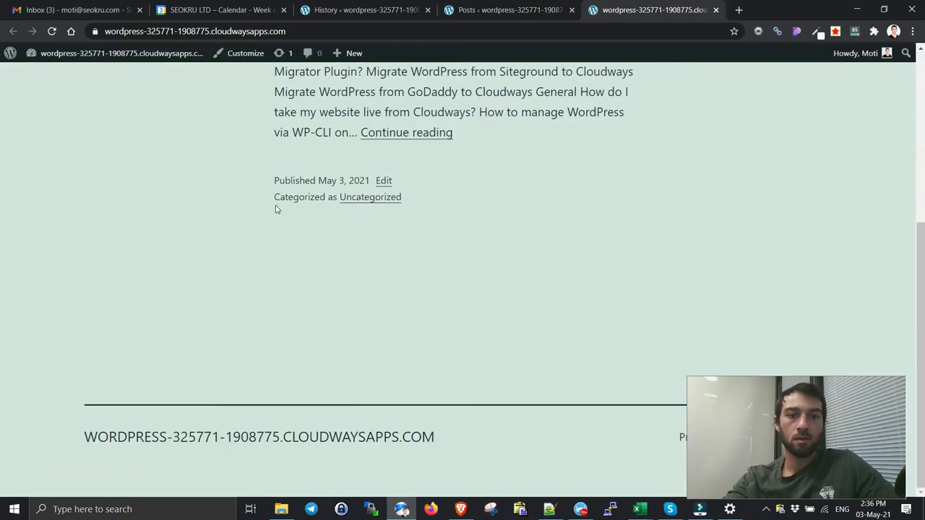
key("ctrl+w")
Step: Preview the draft post "Website Speed Influences Your SEO Ranking", examine its imported content to the end, and close the preview
scroll(274, 211, "down", 3)
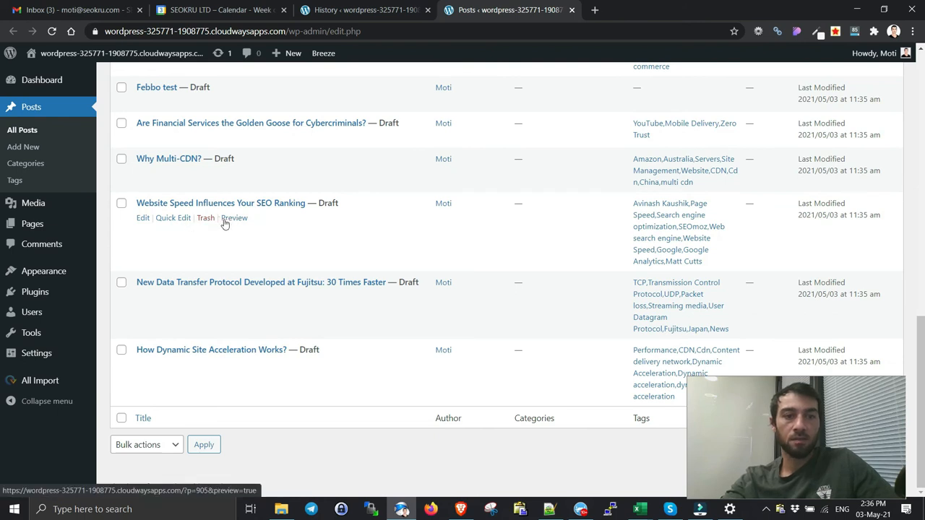
left_click(228, 219)
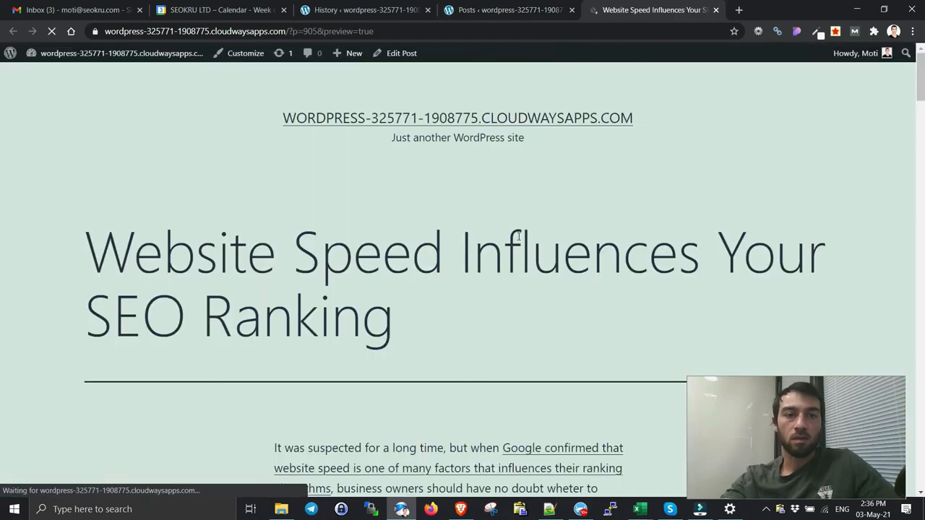
scroll(496, 241, "down", 8)
scroll(497, 248, "down", 20)
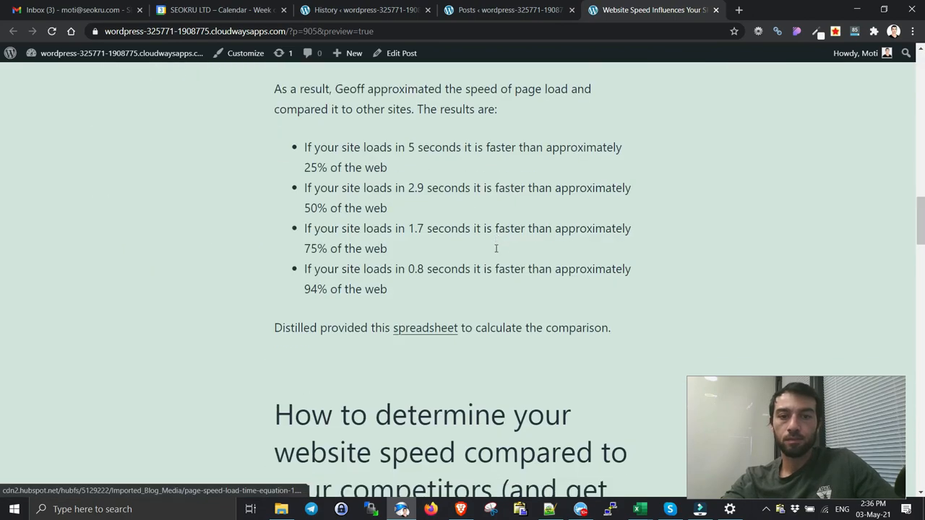
scroll(491, 257, "down", 10)
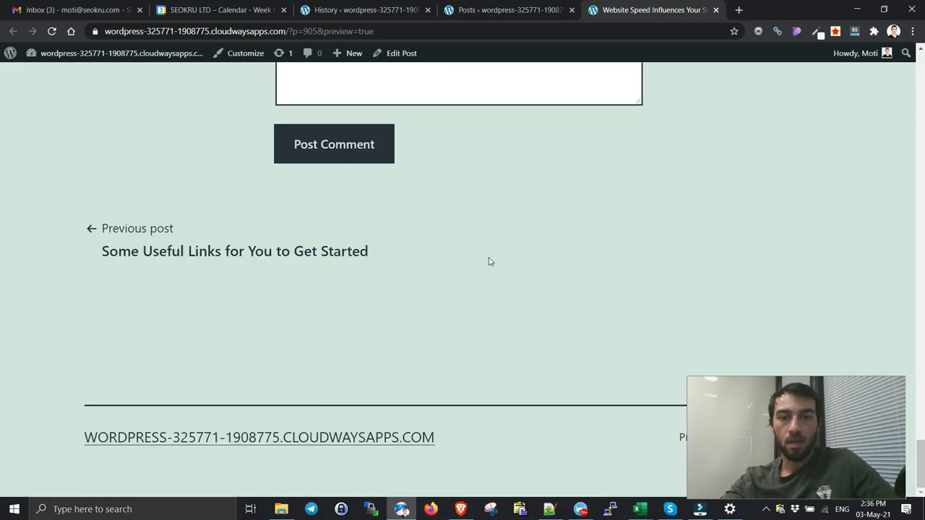
key("ctrl+w")
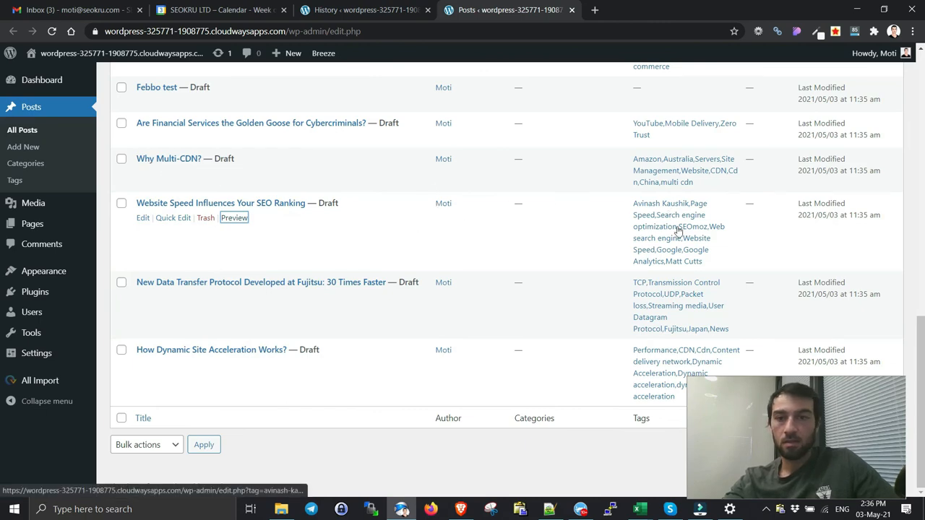
Step: Review the titles, authors, categories, tags and dates of the imported drafts in the posts list
scroll(571, 263, "up", 10)
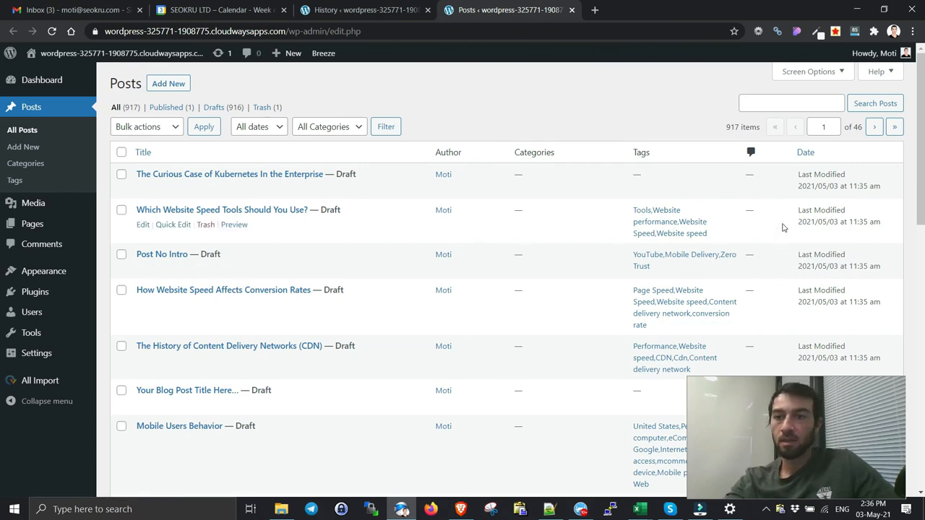
scroll(784, 242, "down", 5)
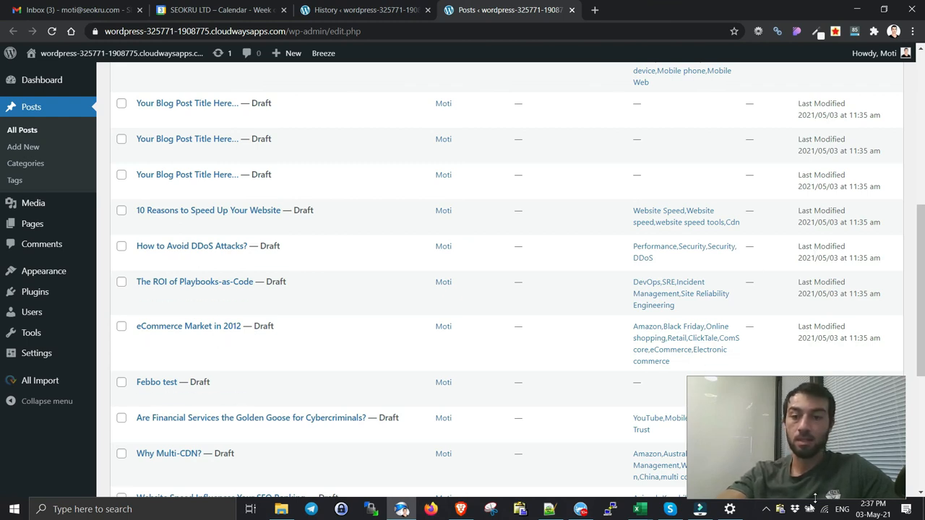
left_click(768, 511)
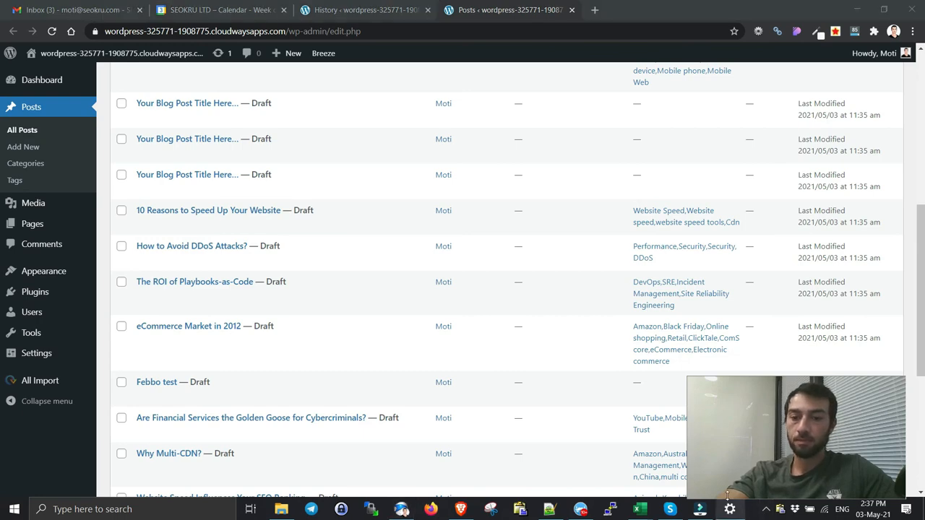